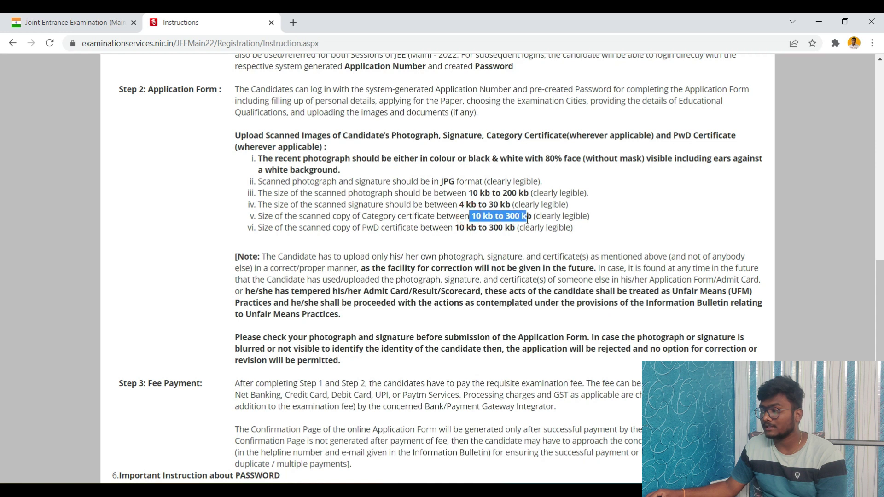
Step: Read through the instructions and tick the 'I have downloaded the Information Bulletin' declaration
left_click(604, 221)
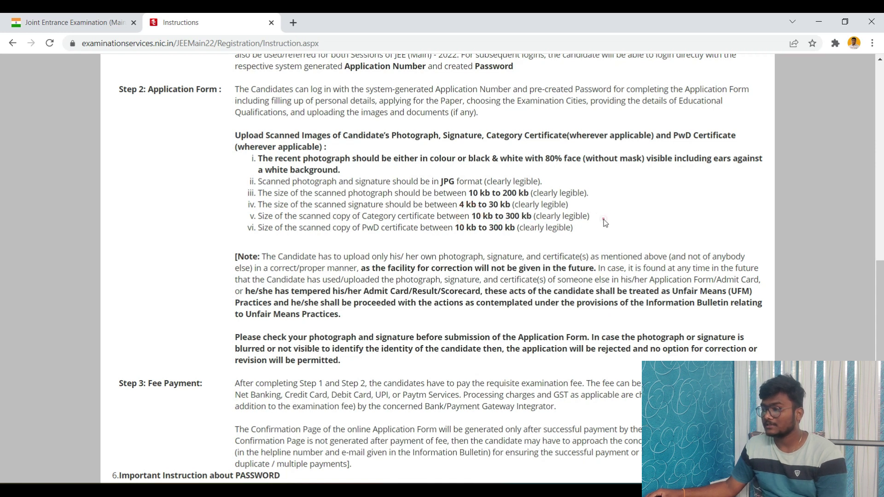
scroll(384, 237, "down", 1)
left_click_drag(454, 171, 516, 170)
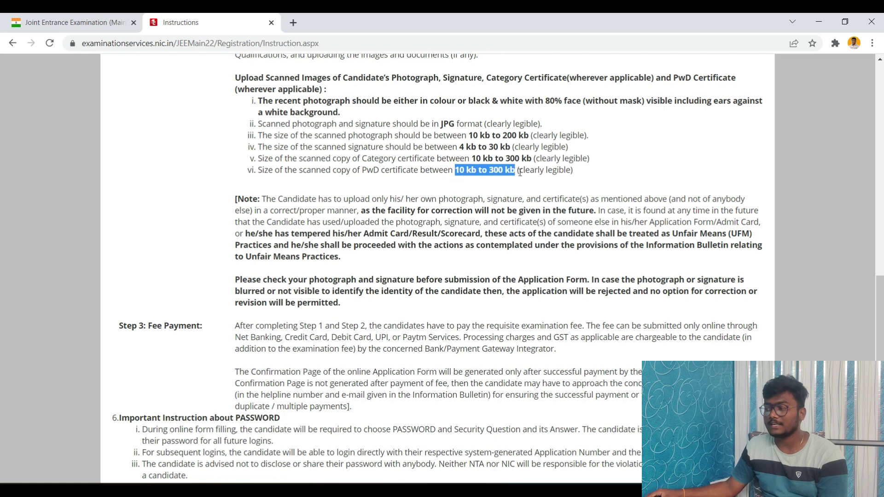
scroll(437, 202, "down", 1)
left_click(363, 168)
scroll(394, 160, "up", 1)
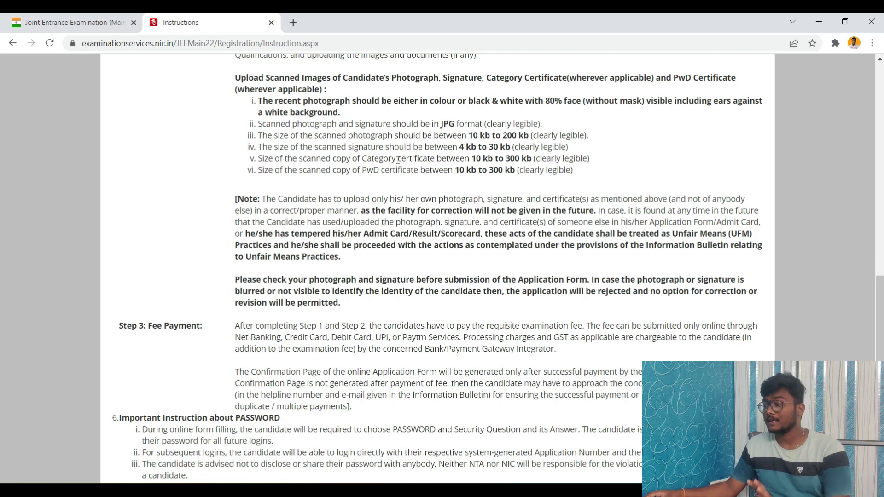
scroll(295, 308, "down", 7)
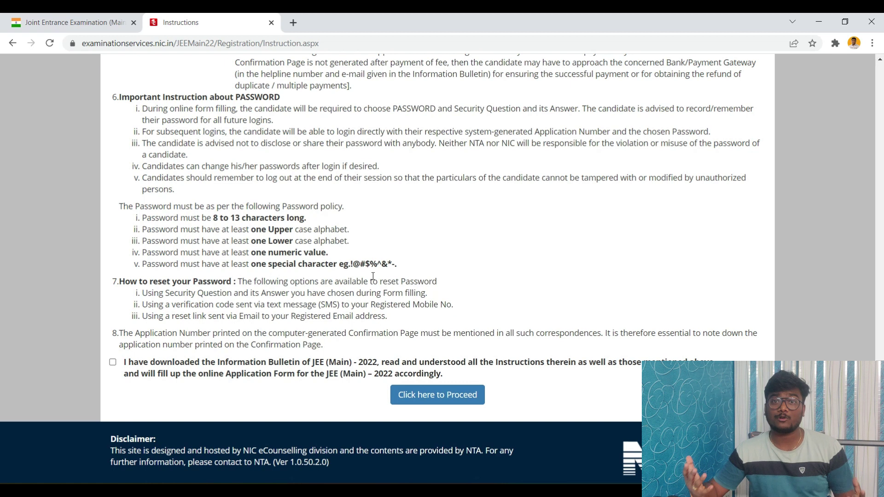
left_click(112, 362)
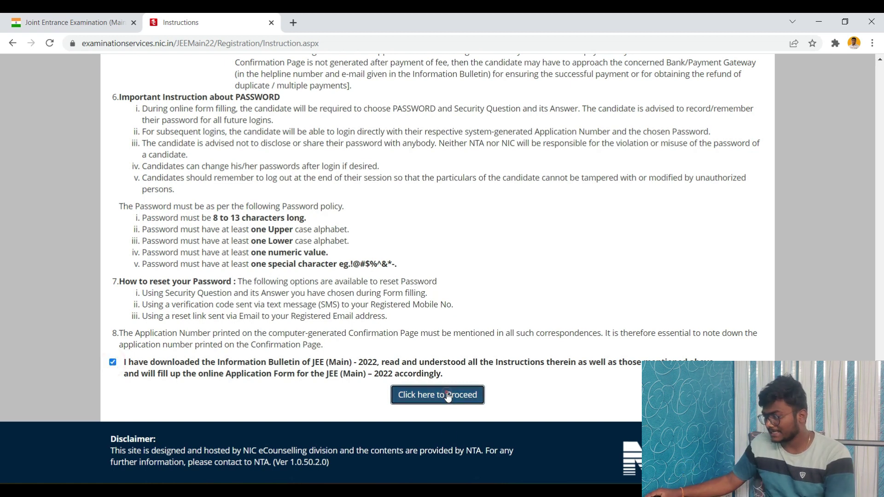
Step: Proceed to the registration form and mark the permanent address as same as present
left_click(449, 396)
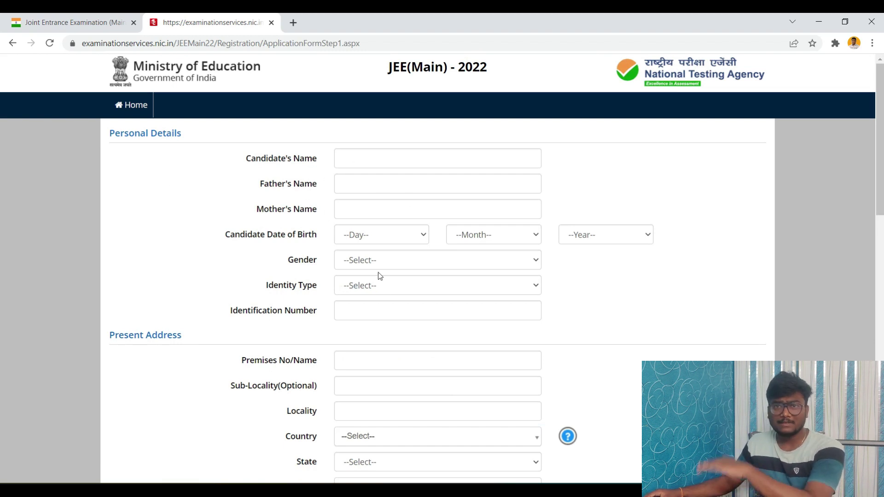
scroll(167, 219, "down", 3)
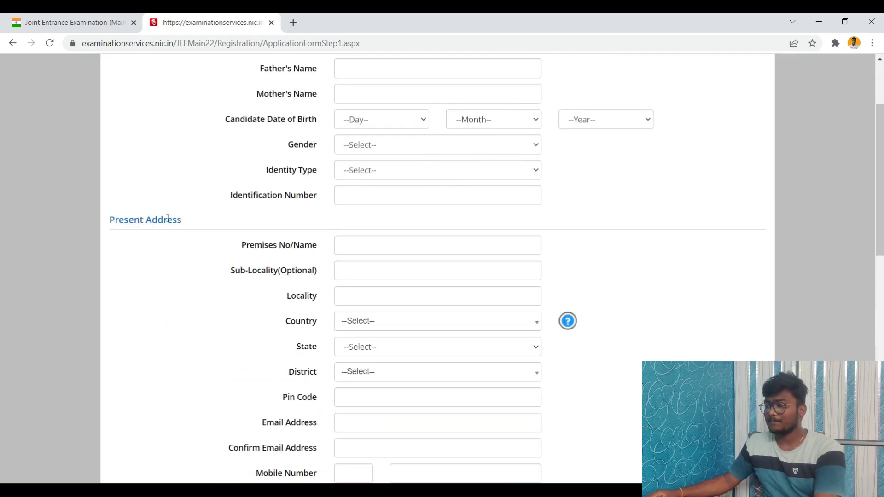
scroll(385, 293, "down", 3)
scroll(373, 365, "up", 5)
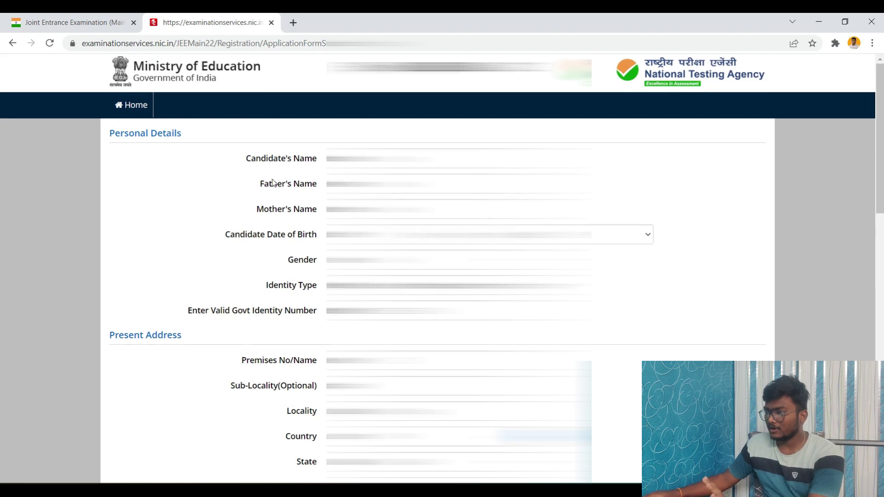
scroll(163, 203, "down", 12)
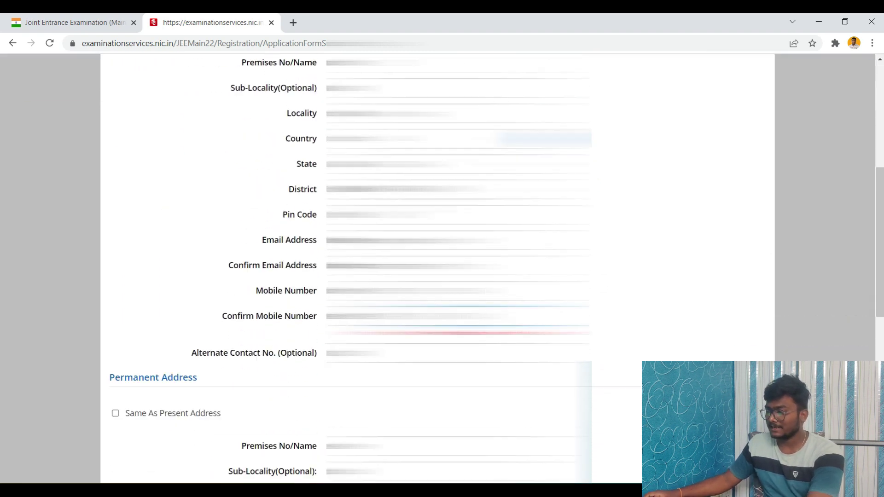
left_click(115, 135)
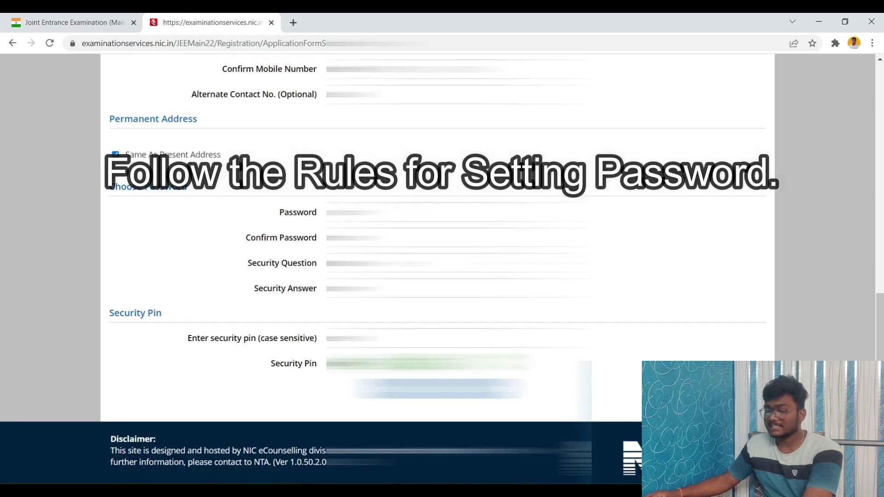
Step: Choose the 'Which is your favourite book ?' security question, then enter its answer and the security pin
left_click(354, 267)
left_click(354, 267)
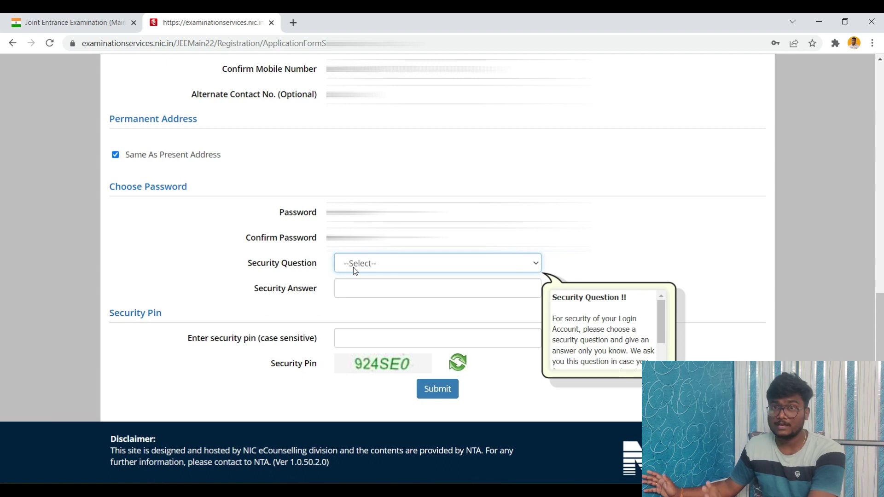
left_click(354, 268)
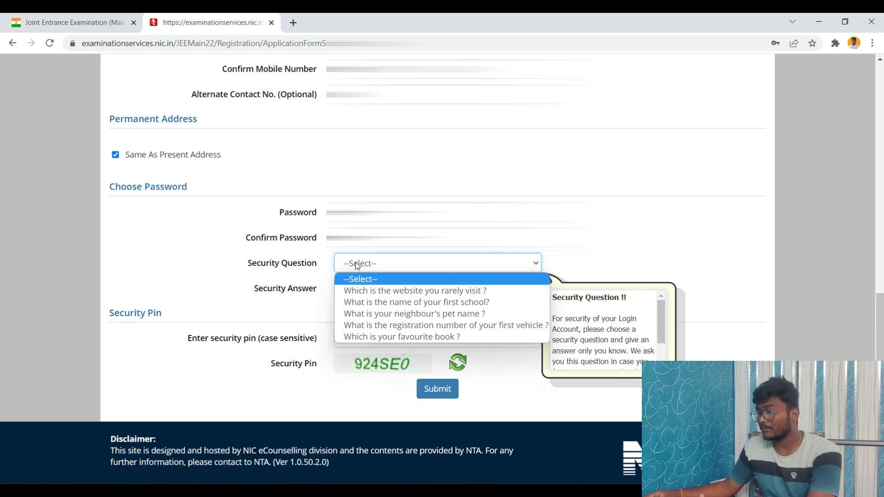
left_click(414, 302)
left_click(465, 262)
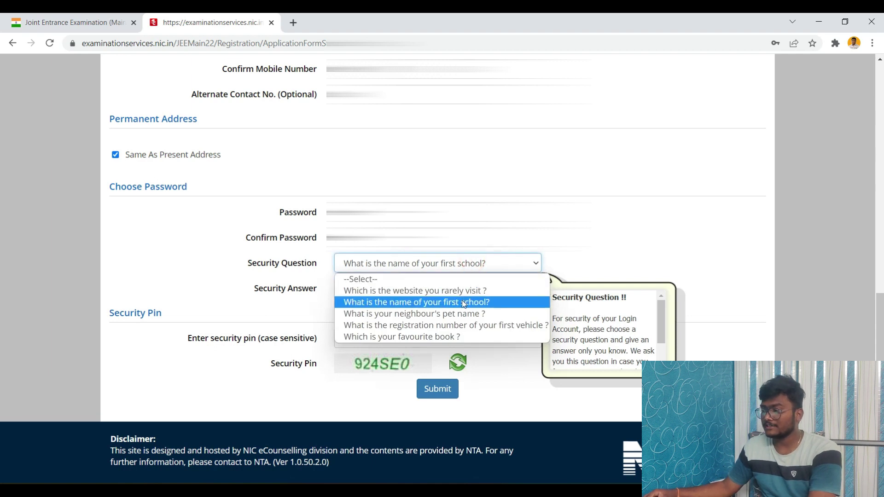
left_click(459, 338)
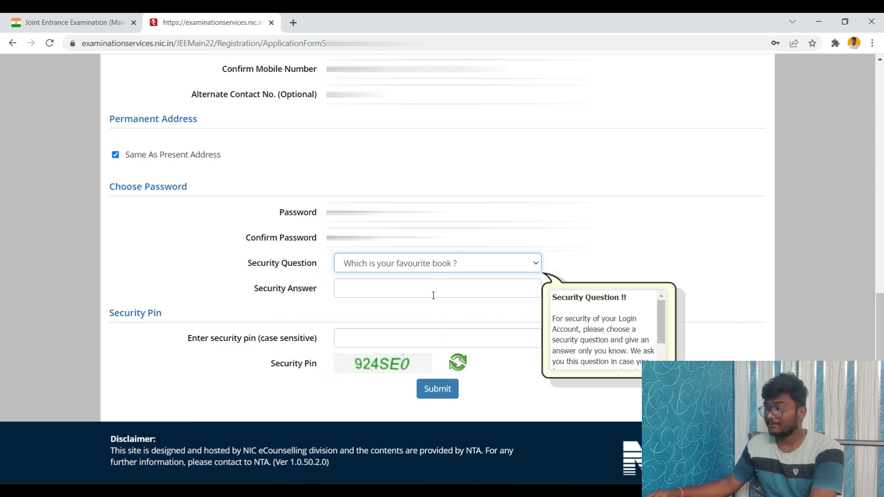
left_click(429, 291)
type("•••••••")
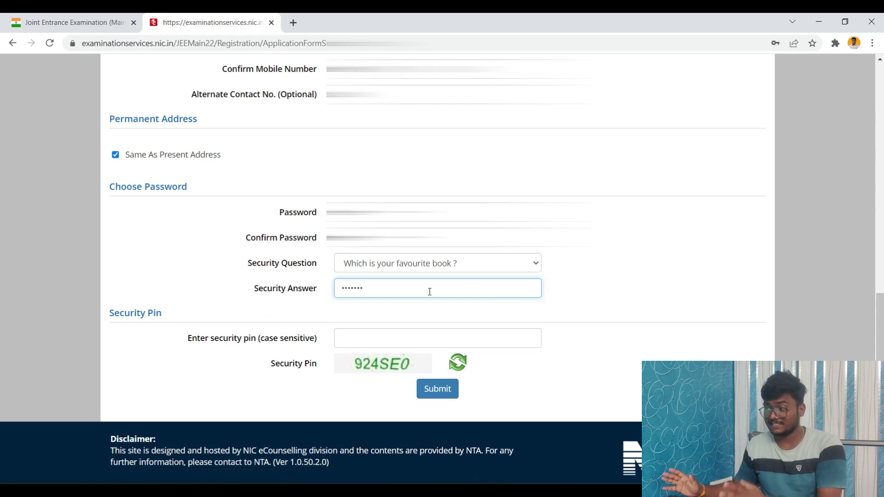
left_click(417, 339)
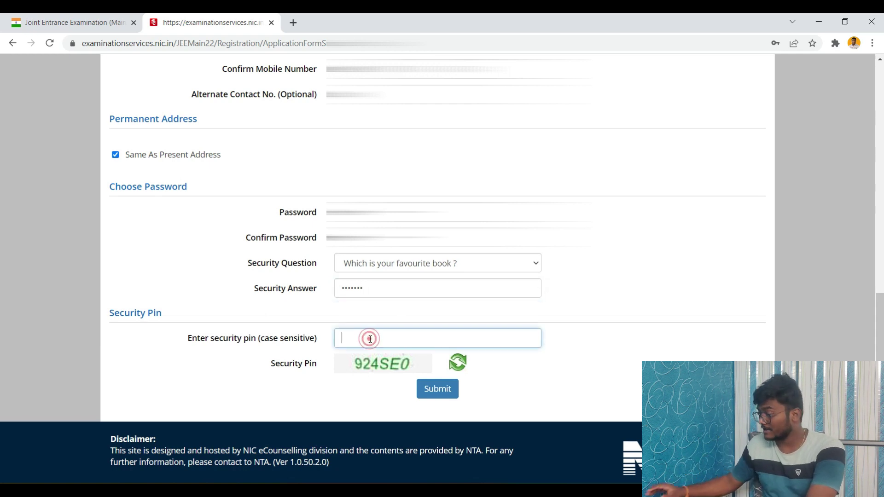
type("924SE0")
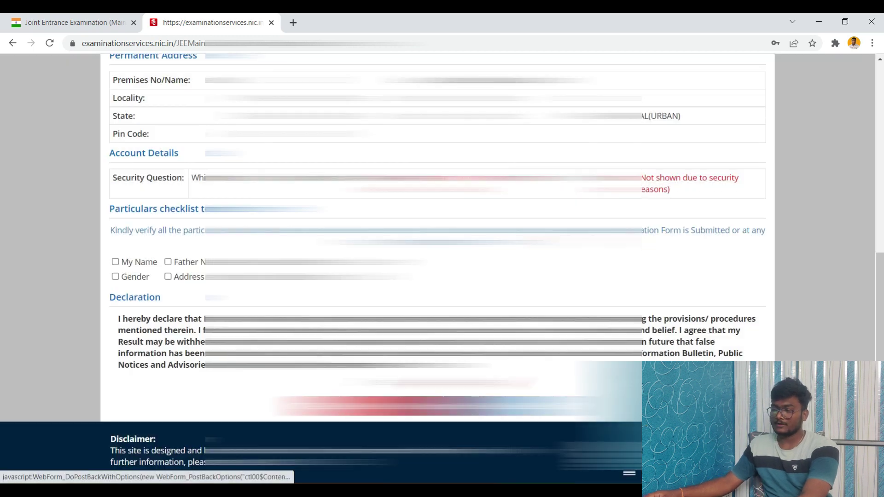
Step: Confirm every particular (names, date of birth, address, gender, mobile, email) and tick I Agree
scroll(442, 269, "up", 8)
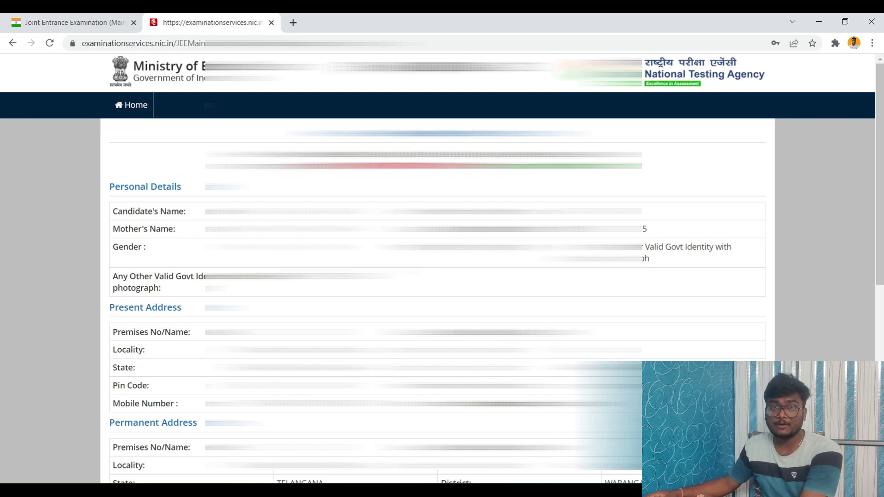
scroll(442, 269, "down", 1)
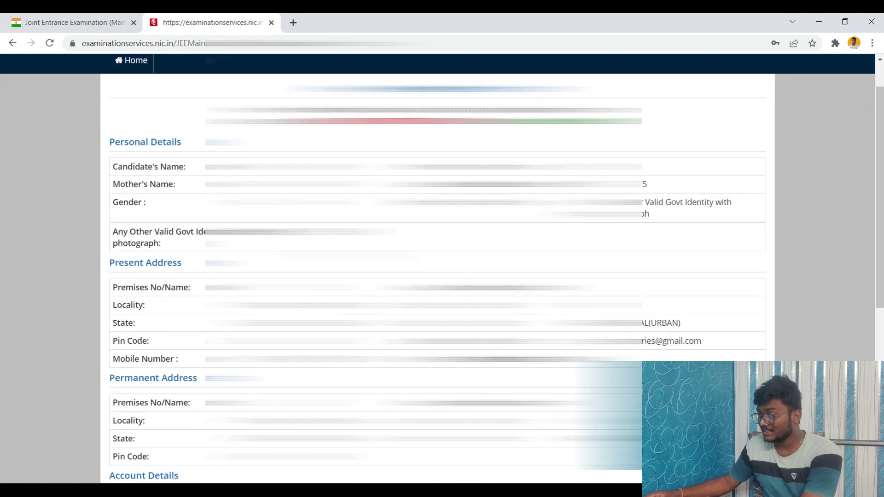
scroll(442, 270, "down", 4)
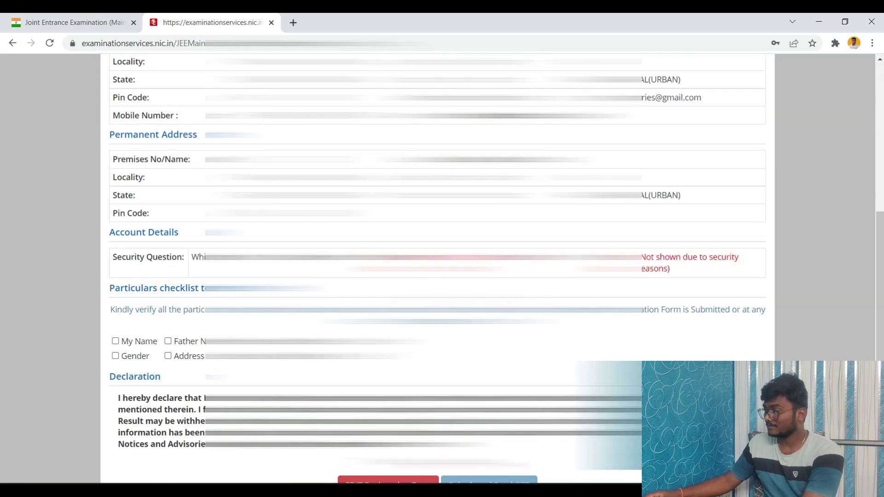
scroll(138, 276, "down", 2)
left_click(115, 262)
left_click(168, 262)
left_click(234, 262)
left_click(309, 262)
left_click(120, 279)
left_click(190, 277)
left_click(115, 276)
left_click(234, 277)
left_click(309, 277)
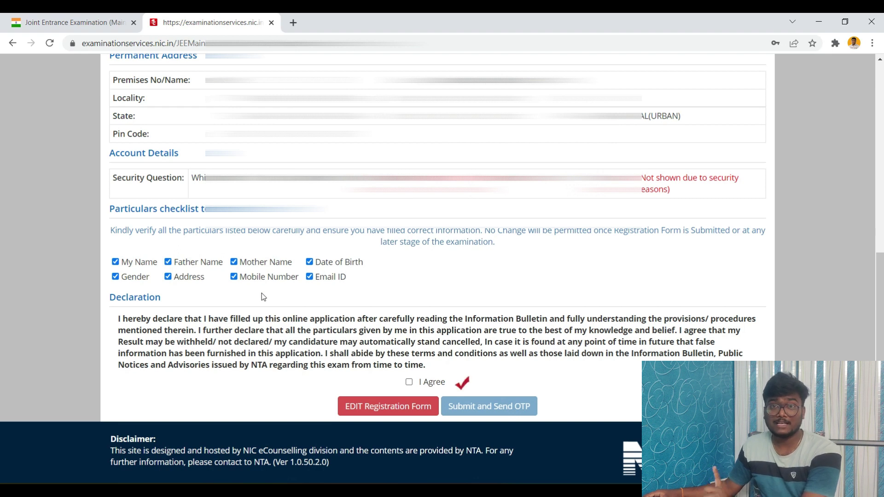
left_click(409, 383)
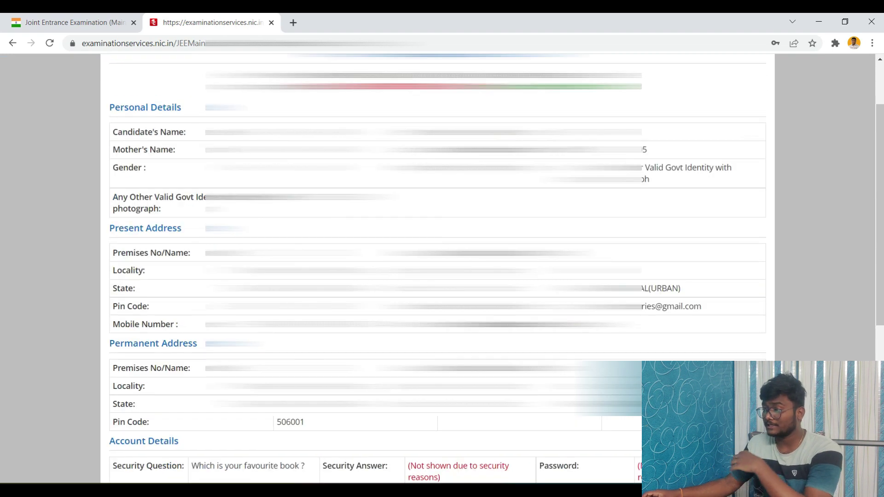
Step: Submit the registration, send the OTP, and enter the received OTP to finish registering
scroll(442, 267, "up", 1)
scroll(407, 390, "down", 6)
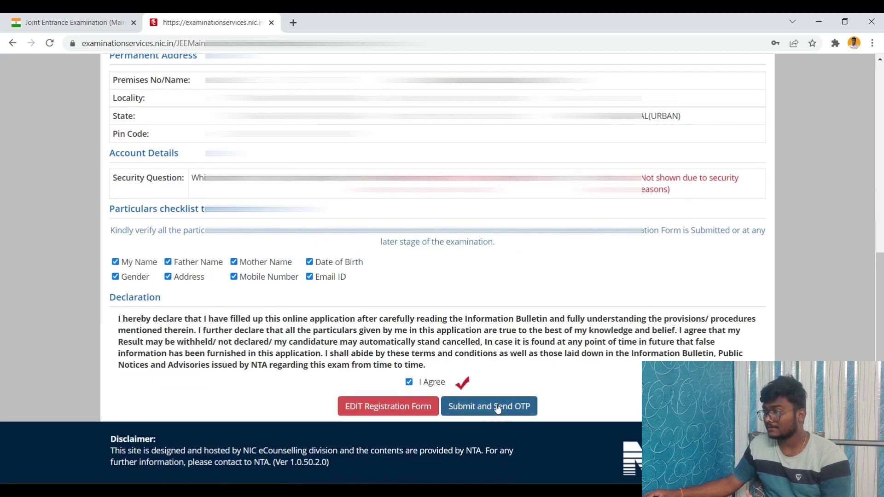
left_click(496, 405)
left_click(423, 291)
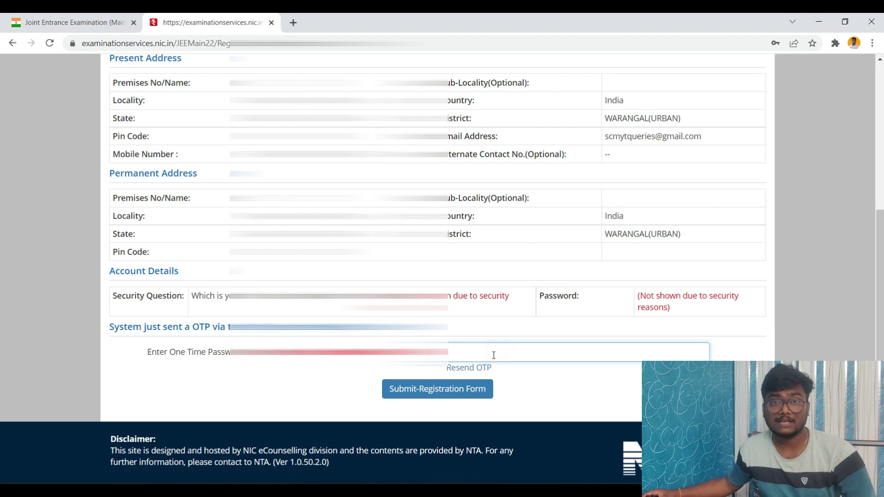
key("ctrl+v")
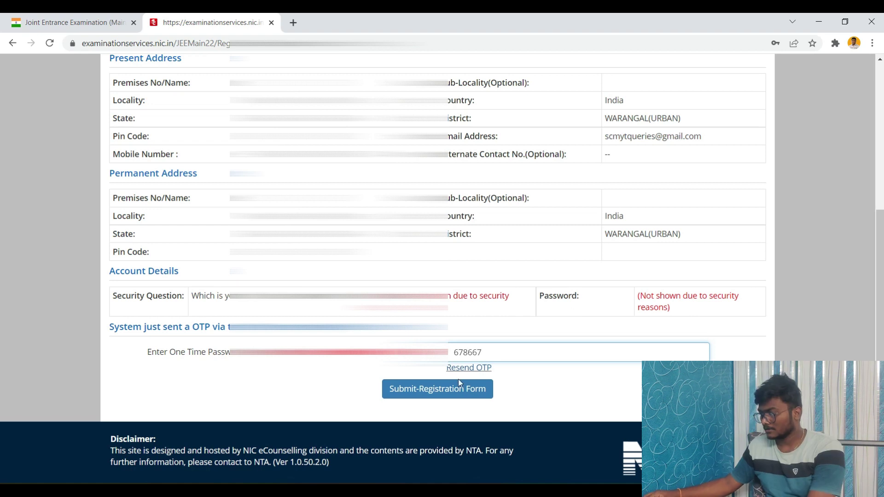
left_click(436, 395)
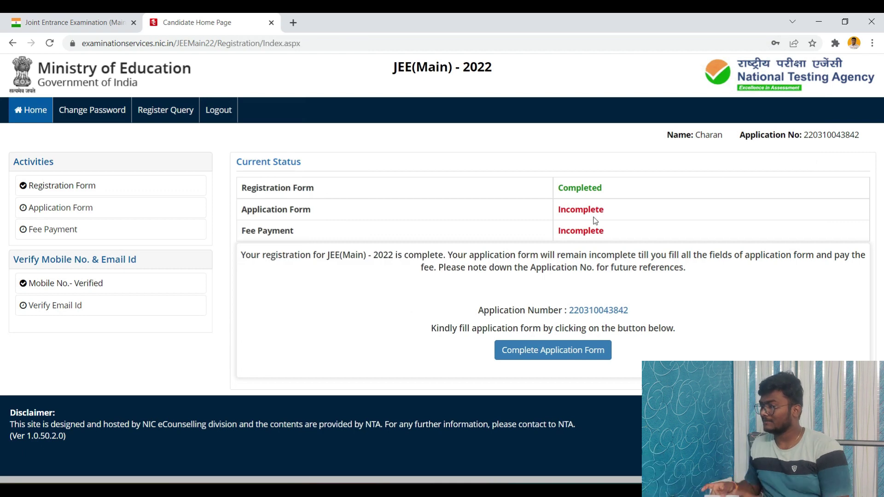
Step: Select the application number to note it and start the full application form
left_click_drag(805, 136, 863, 141)
key("ctrl+c")
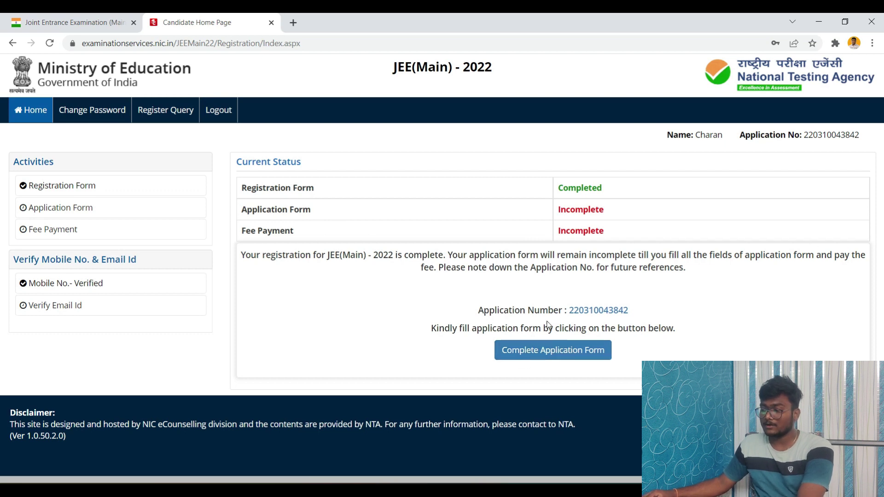
left_click(529, 354)
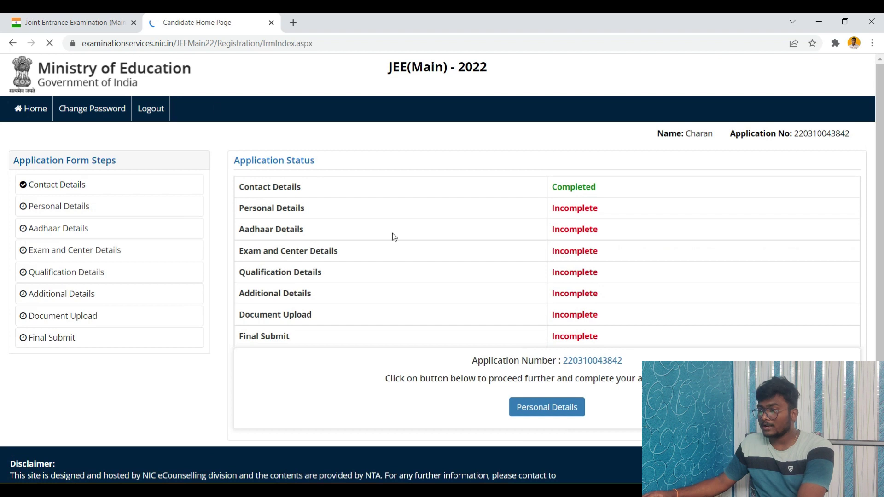
left_click(123, 21)
left_click(166, 21)
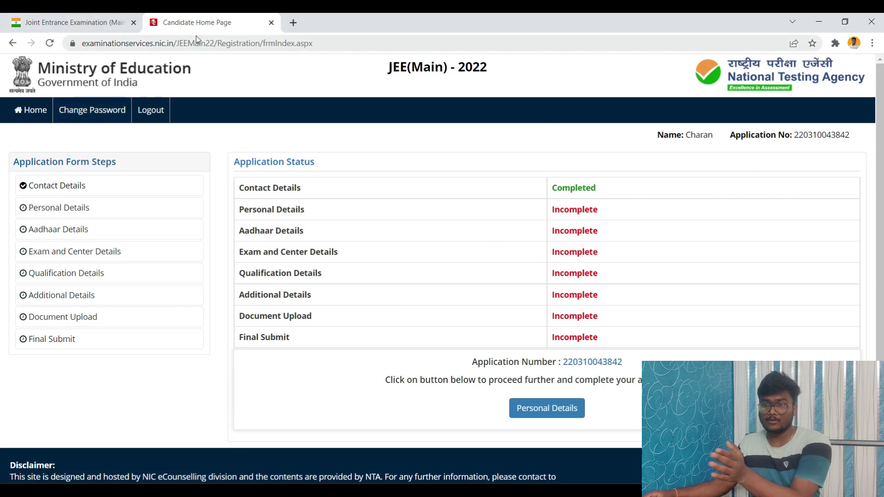
Step: Open the Personal Details section, then log out of the candidate account
left_click(548, 409)
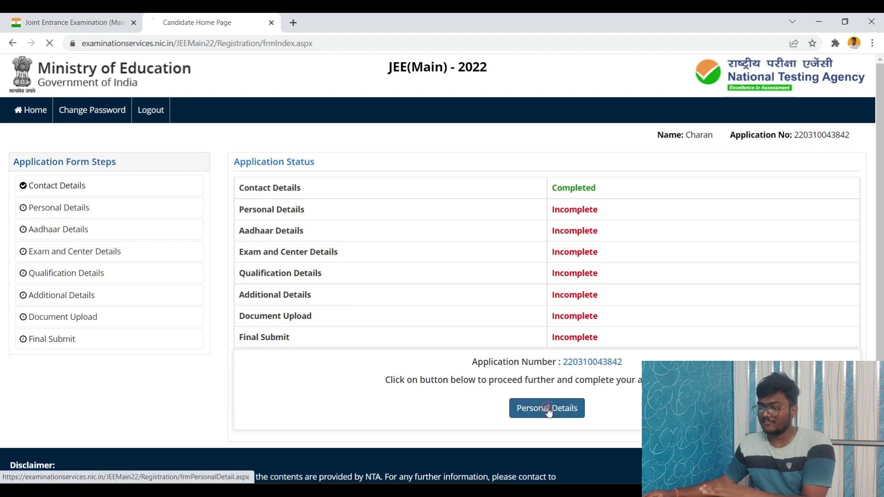
scroll(509, 317, "down", 6)
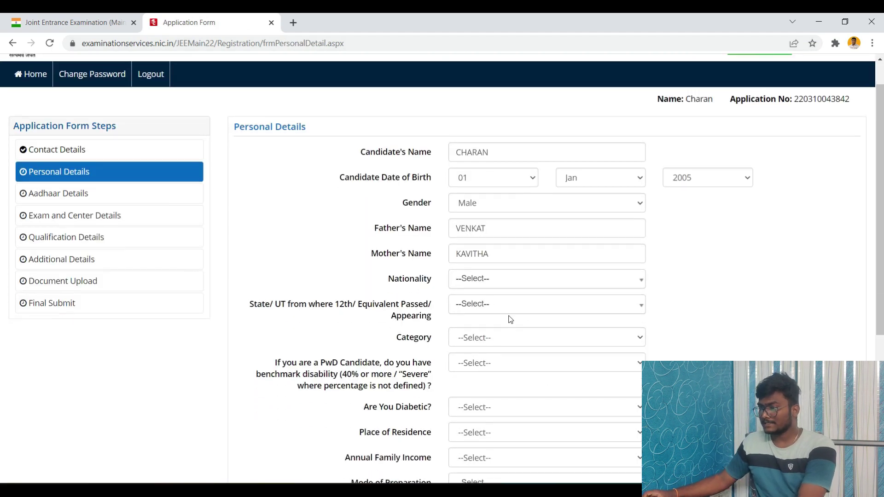
scroll(511, 336, "up", 6)
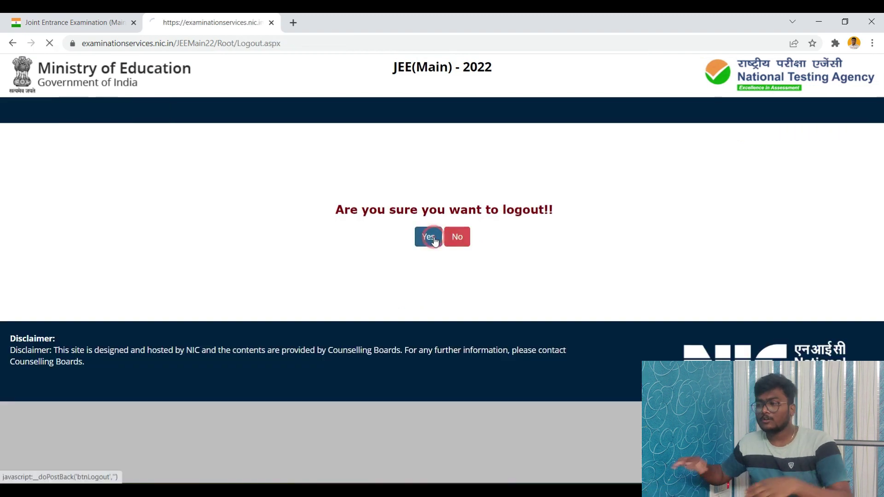
left_click(430, 237)
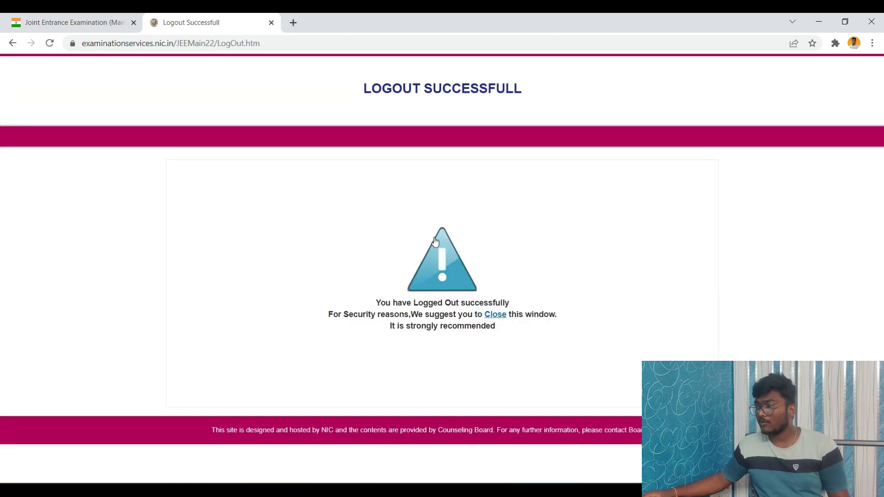
Step: Close the logout page and return to the JEE(Main) 2022 registration site
left_click(496, 317)
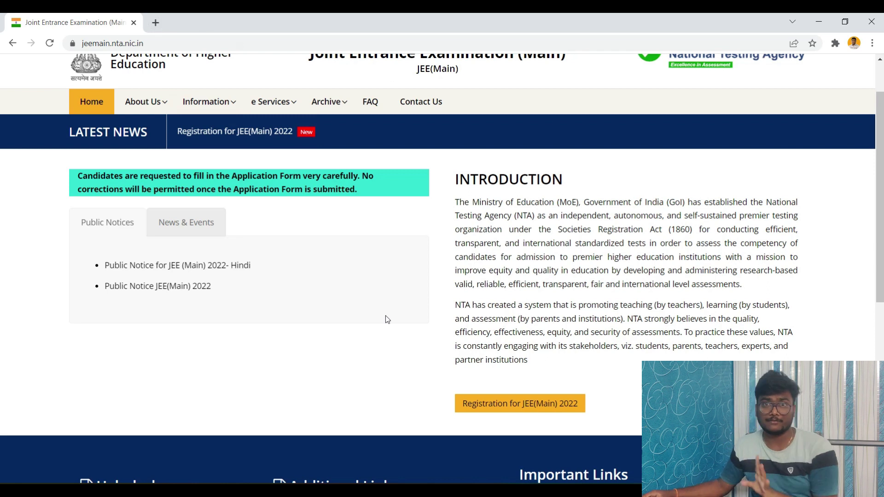
left_click(510, 410)
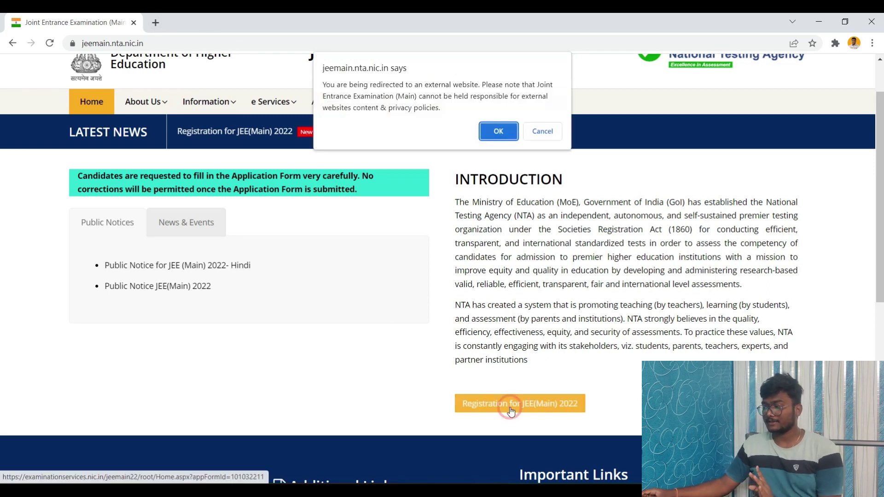
left_click(500, 133)
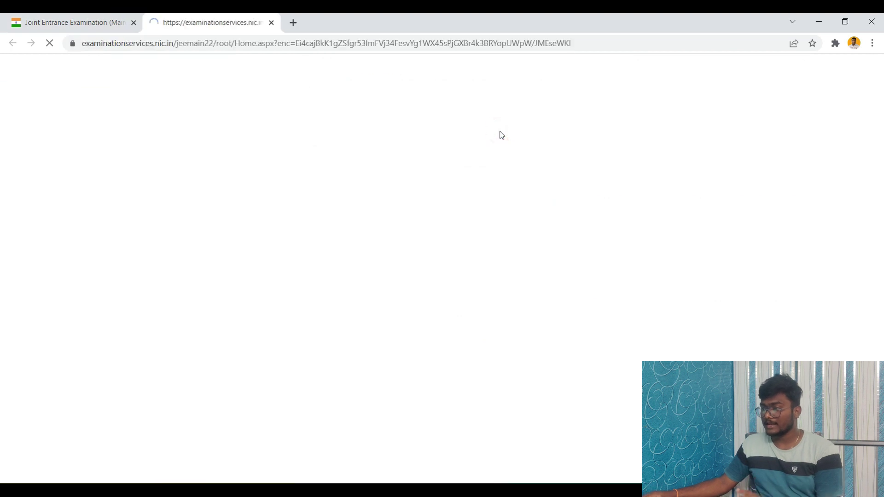
Step: Sign in with the correct application number, password and security pin
left_click(554, 198)
left_click_drag(593, 194, 495, 194)
key("BackSpace")
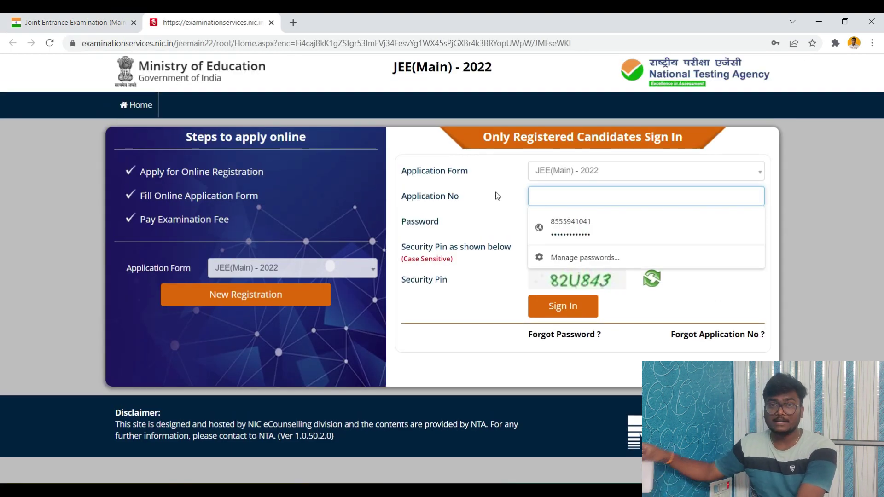
key("ctrl+v")
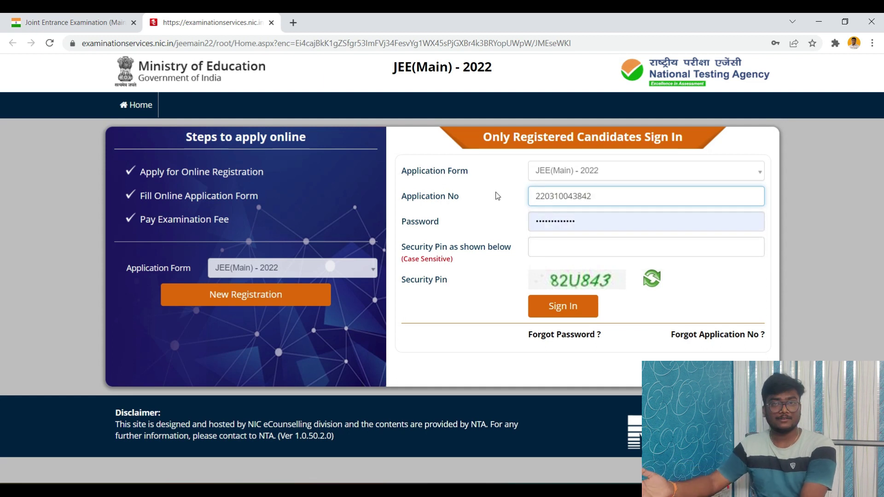
left_click(572, 249)
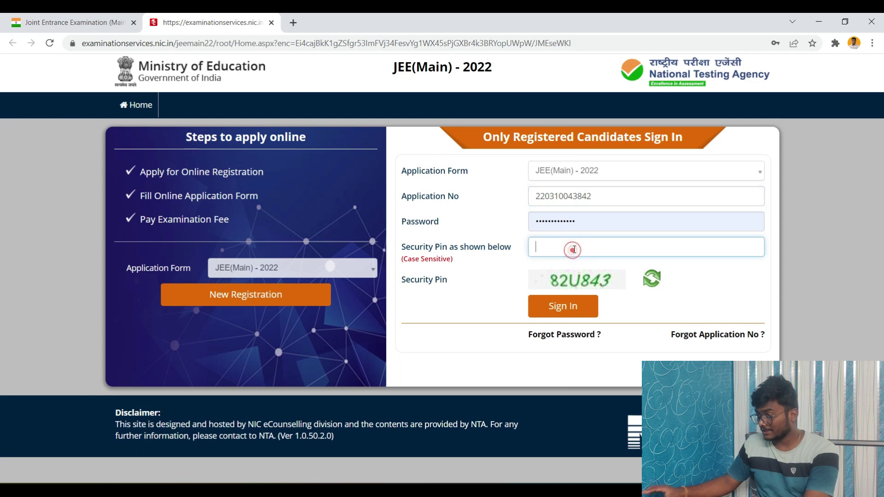
type("82U843")
left_click(567, 306)
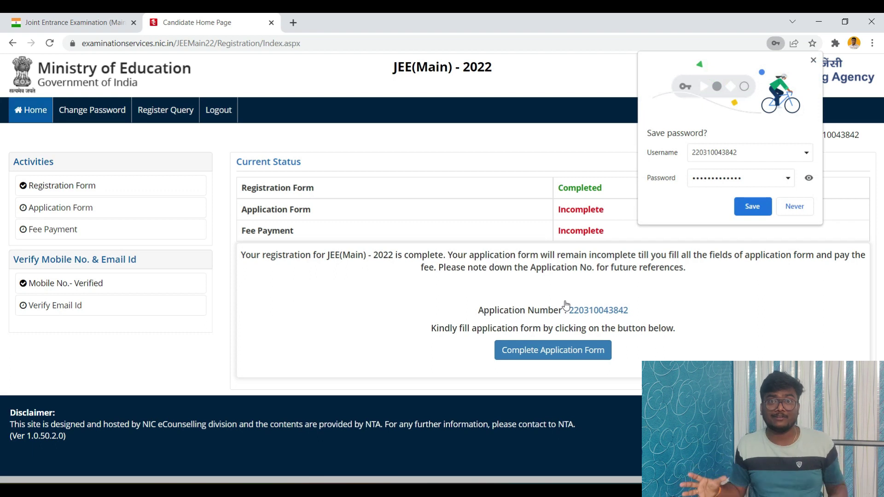
Step: Open the Personal Details section and correct the father's name
left_click(505, 70)
left_click(544, 350)
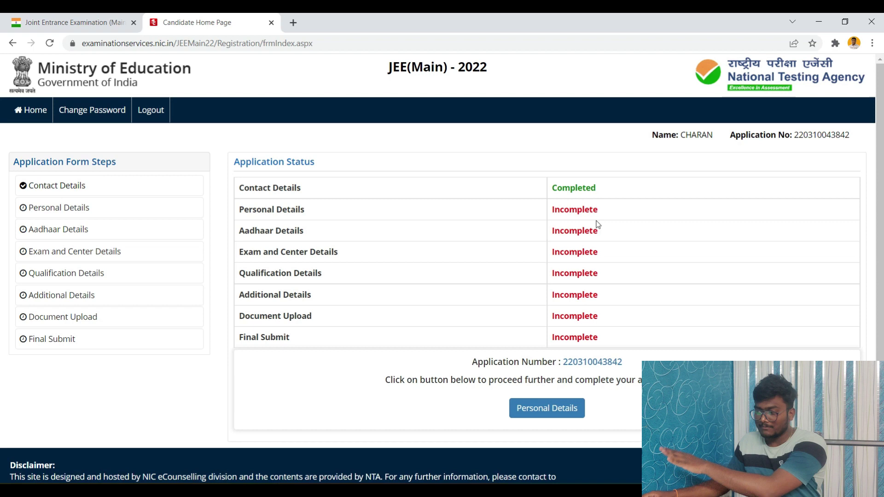
left_click(561, 417)
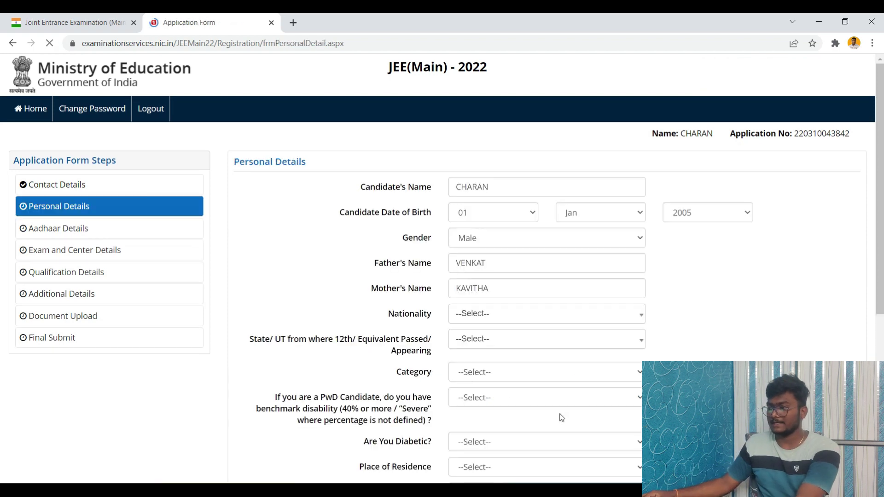
scroll(473, 216, "down", 2)
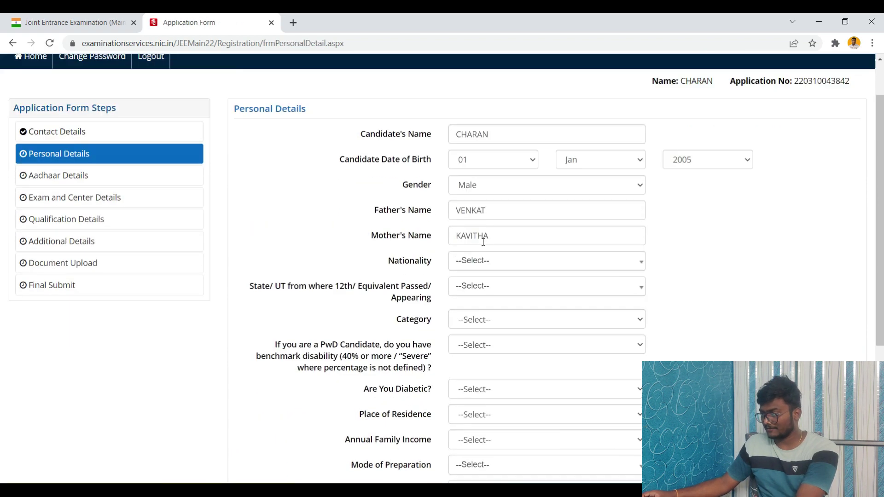
scroll(493, 197, "up", 1)
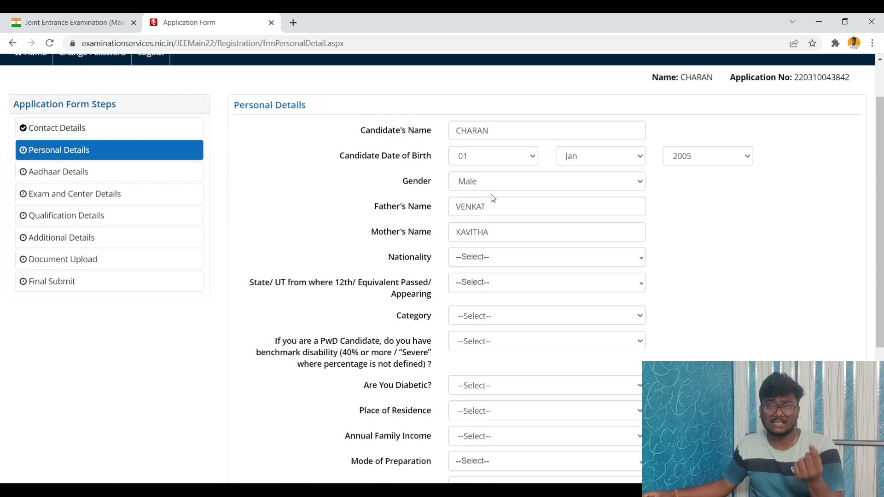
left_click(490, 209)
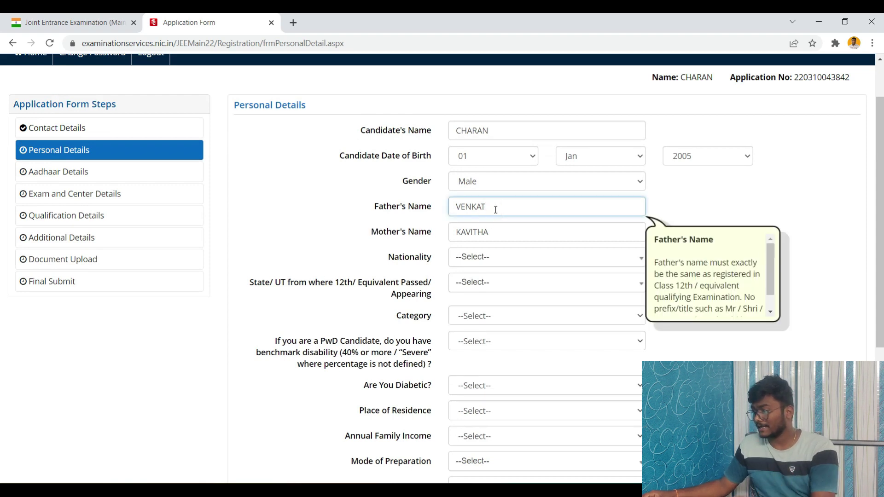
type("ESHWARLU")
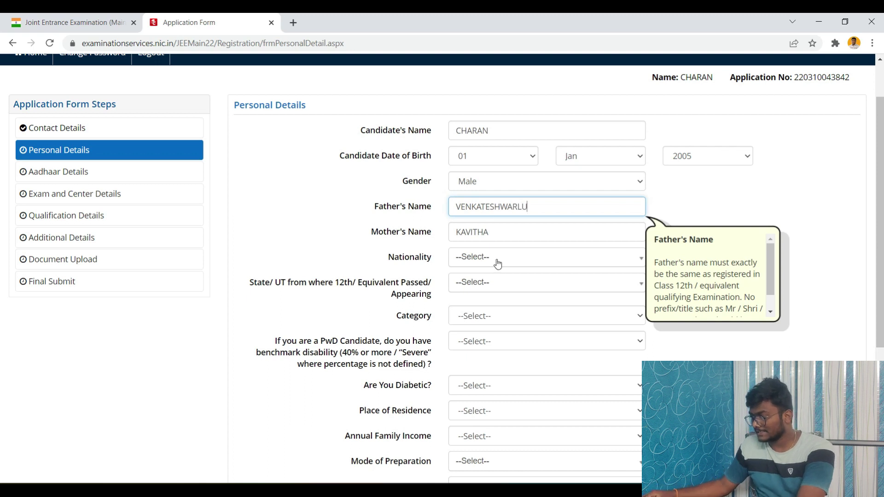
Step: Set nationality Indian, 12th-passing state TELANGANA and category Gen-EWS
left_click(497, 264)
left_click(464, 308)
left_click(463, 282)
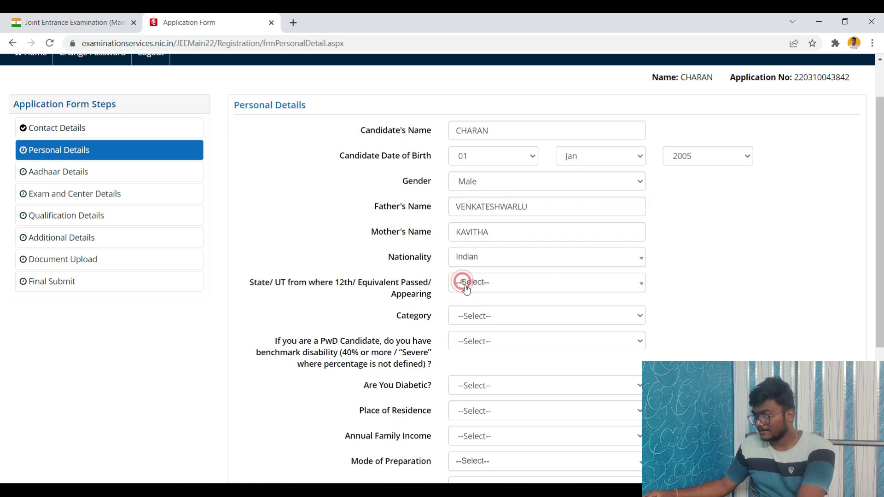
left_click(470, 288)
type("TE")
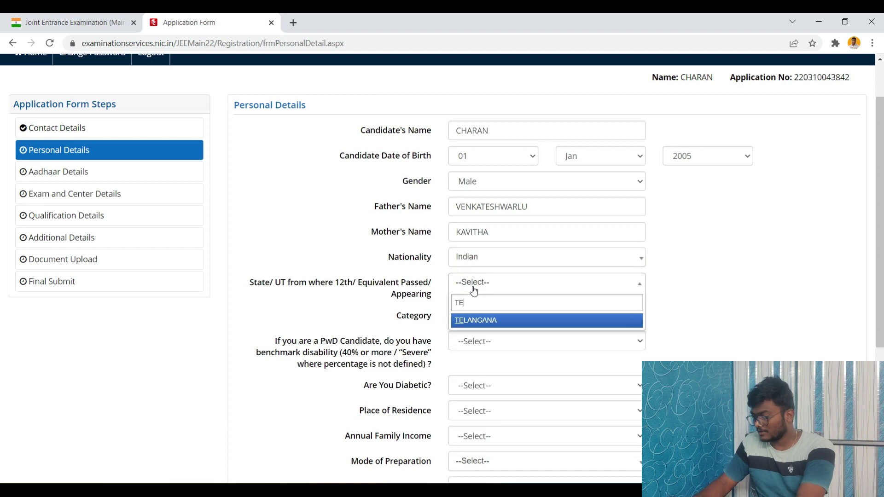
type("L")
left_click(477, 318)
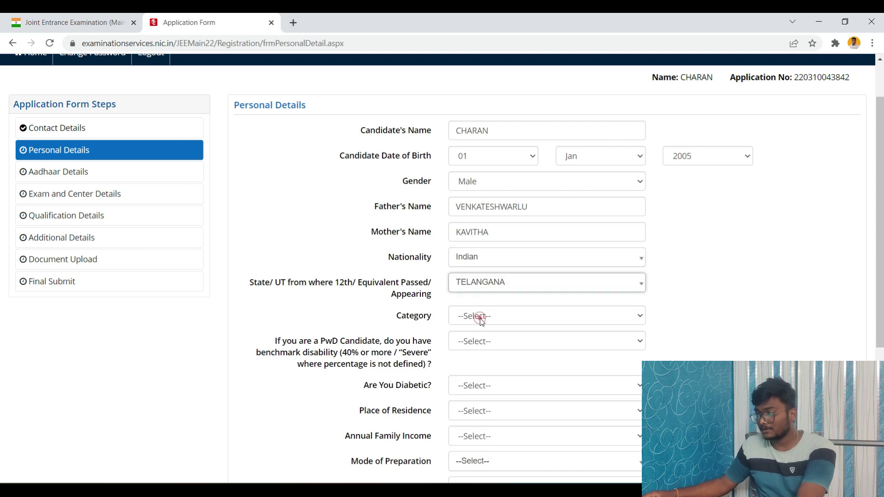
scroll(480, 274, "down", 1)
left_click(483, 259)
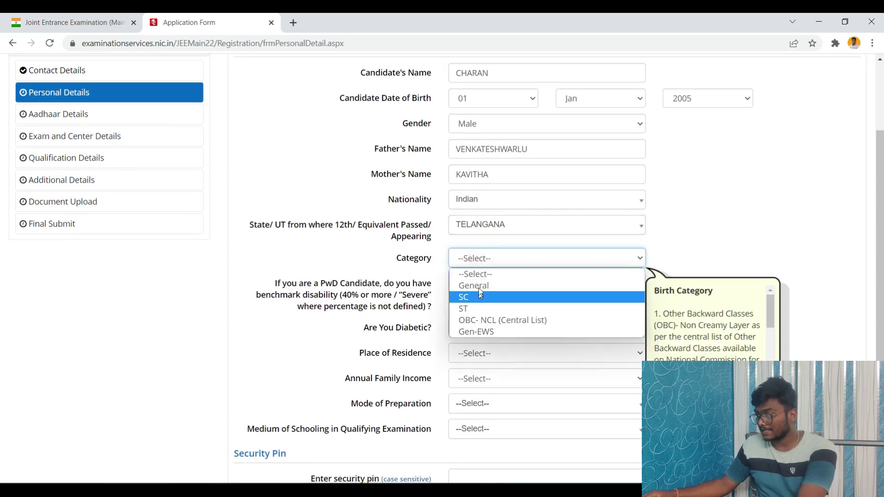
left_click(473, 333)
Step: Answer No to disability and diabetes; set Rural residence, income UPTO 100000, Self Study preparation
scroll(491, 281, "down", 1)
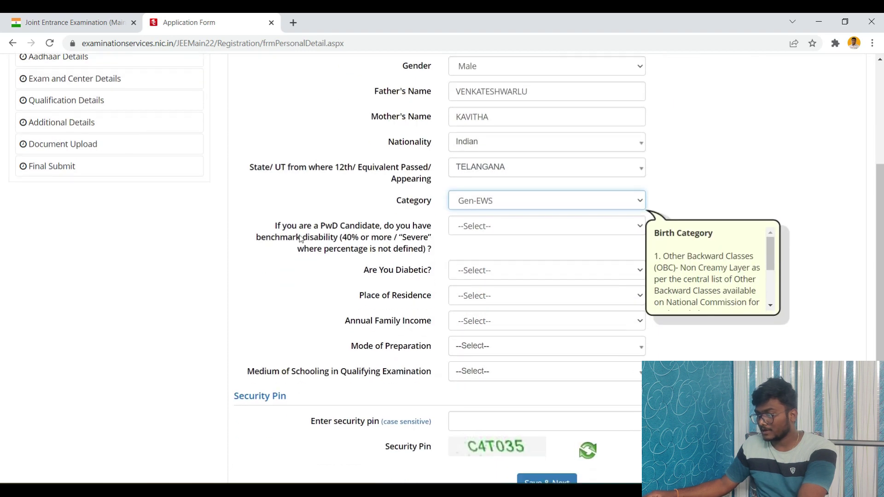
left_click(510, 230)
left_click(471, 262)
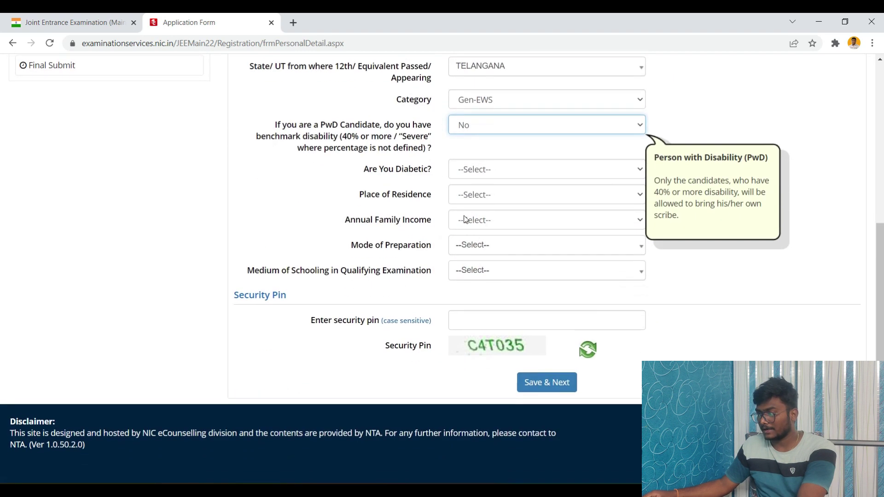
left_click(473, 270)
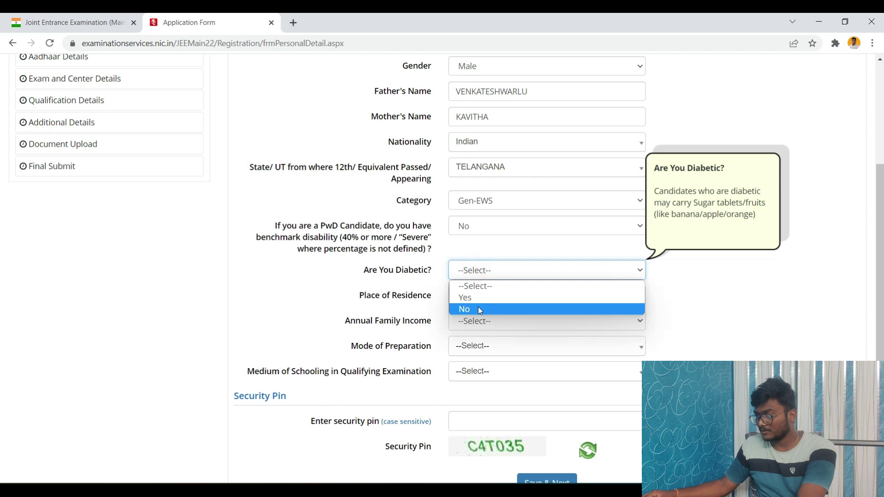
left_click(478, 307)
left_click(477, 296)
left_click(474, 332)
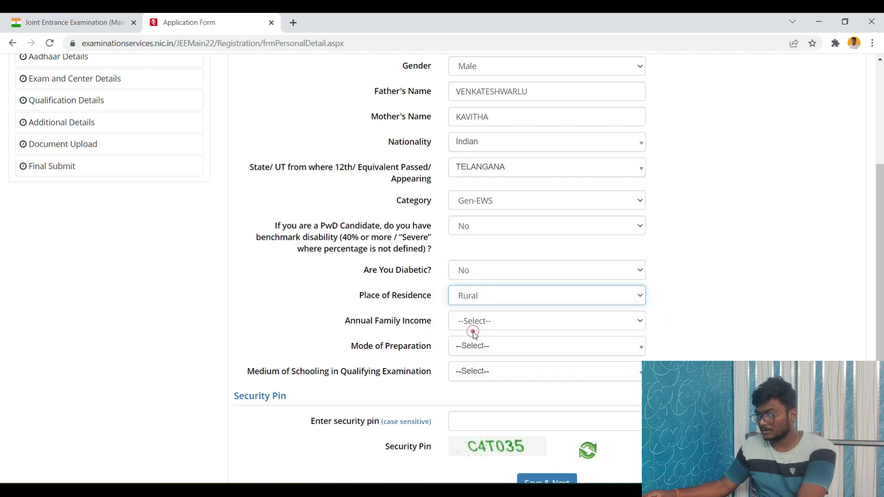
left_click(475, 317)
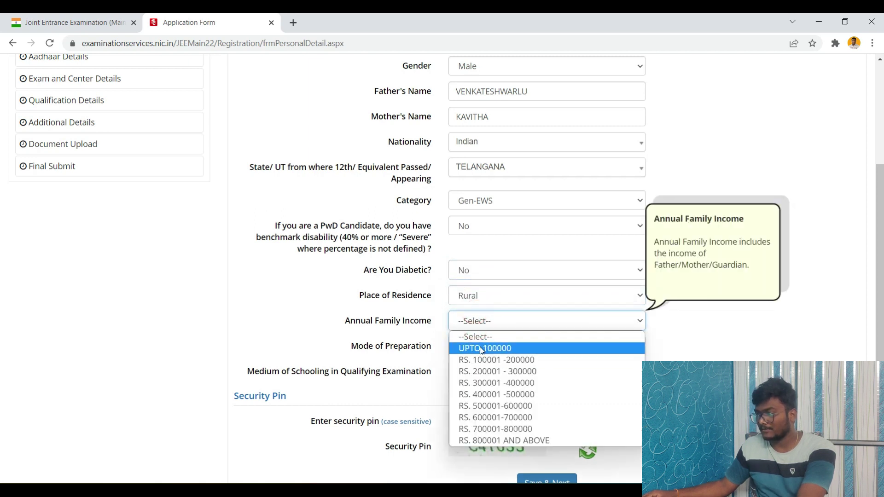
left_click(476, 348)
left_click(477, 251)
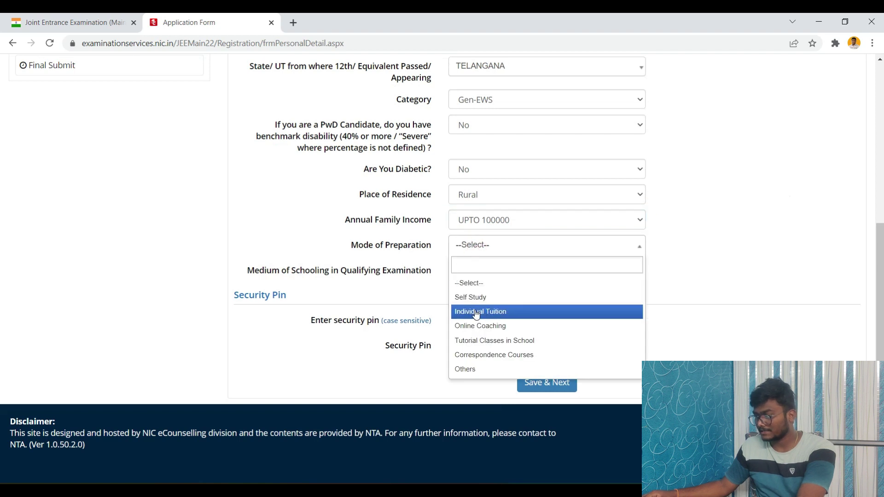
left_click(474, 298)
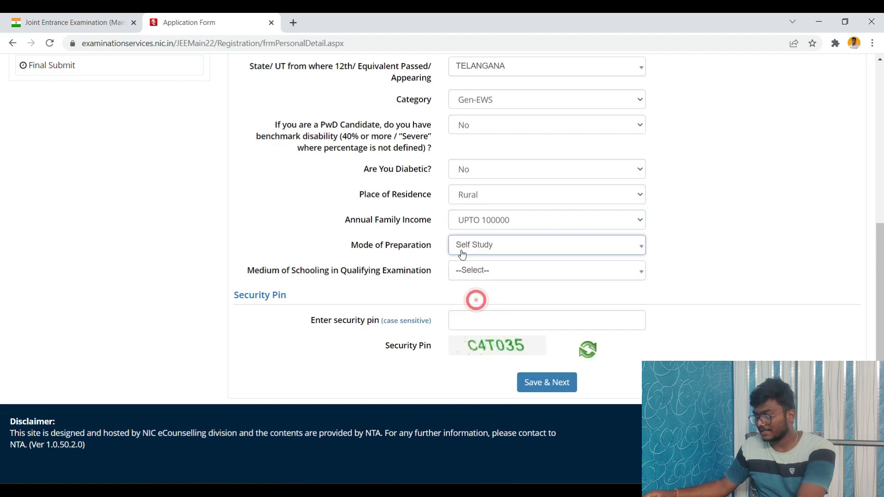
Step: Choose English as medium of schooling, enter the security pin, and save the section
left_click(482, 273)
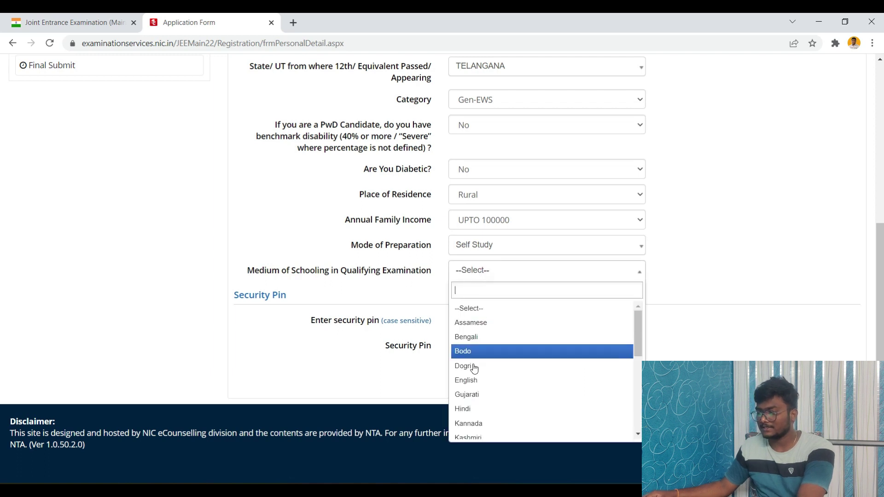
left_click(474, 386)
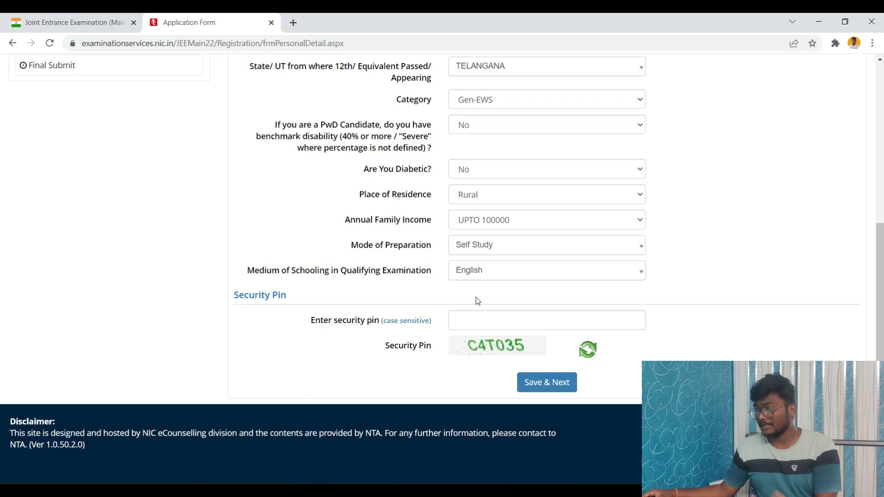
left_click(478, 317)
type("C4T035")
left_click(532, 382)
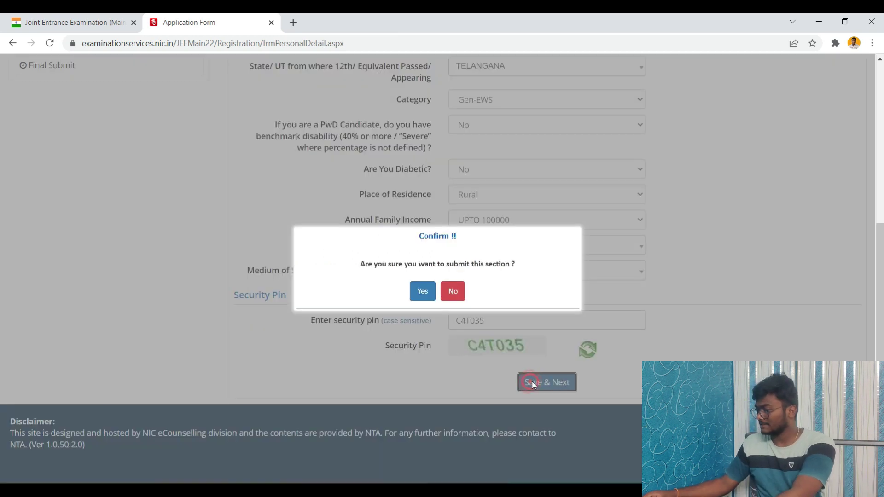
left_click(420, 294)
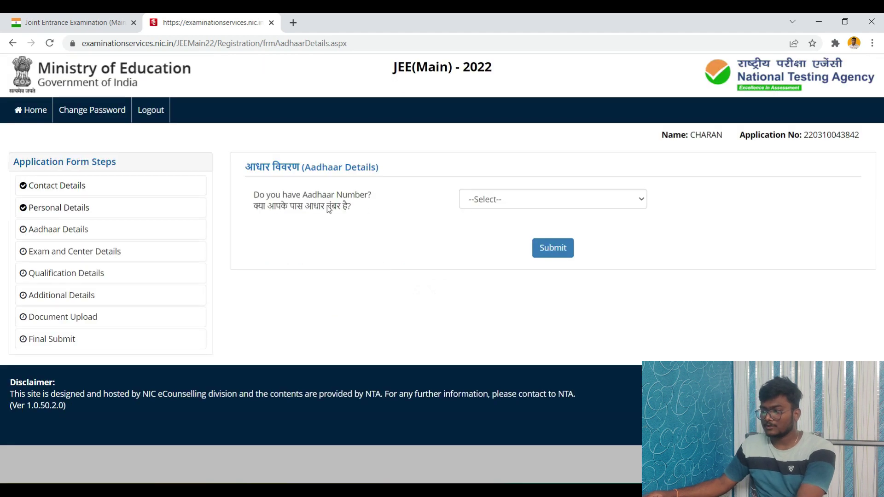
Step: Answer Yes to having an Aadhaar number and confirm the submission
left_click(552, 204)
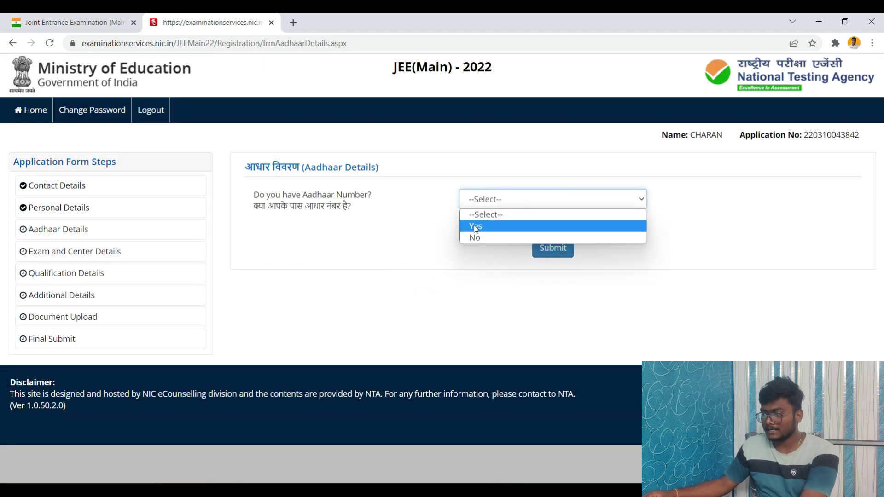
left_click(476, 225)
left_click(553, 247)
left_click(498, 107)
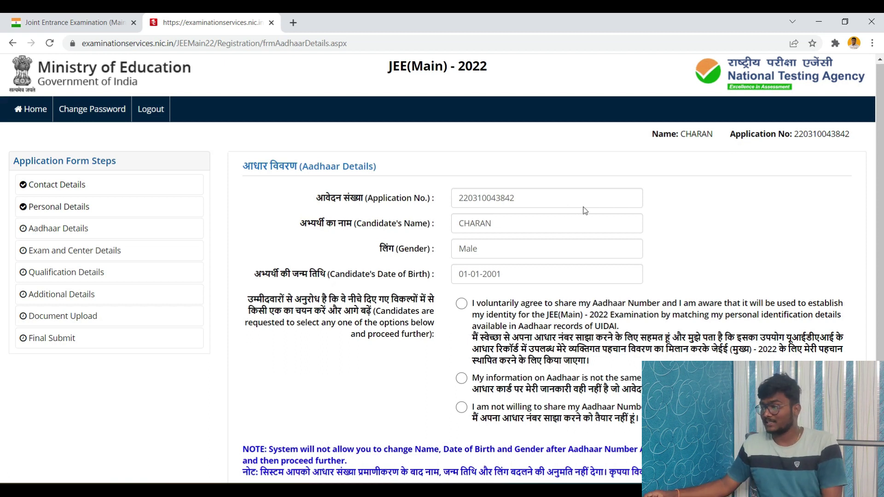
Step: Consent to Aadhaar identity verification, enter the Aadhaar number, accept the declaration and submit
scroll(484, 210, "down", 2)
left_click(462, 204)
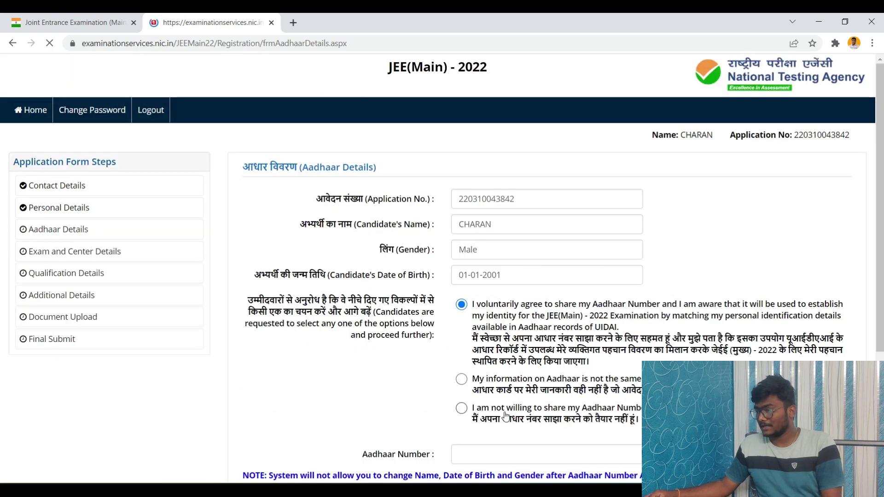
scroll(483, 378, "down", 1)
left_click(484, 403)
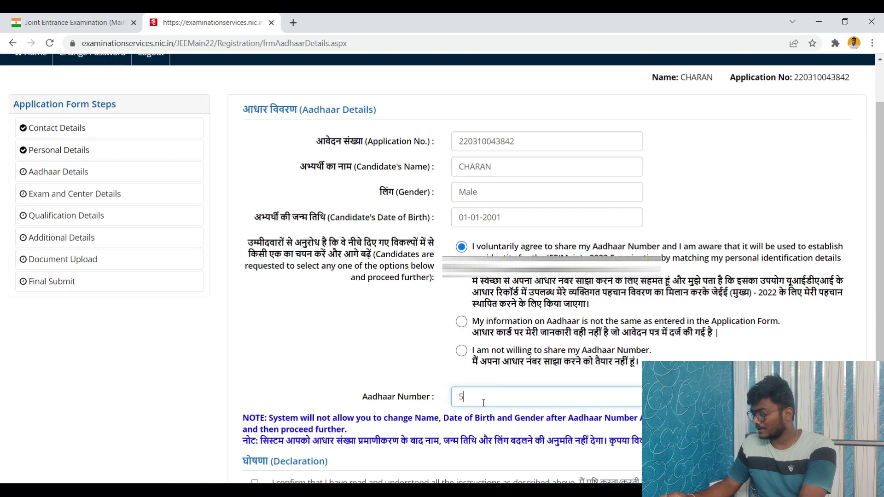
scroll(484, 403, "down", 3)
left_click(257, 357)
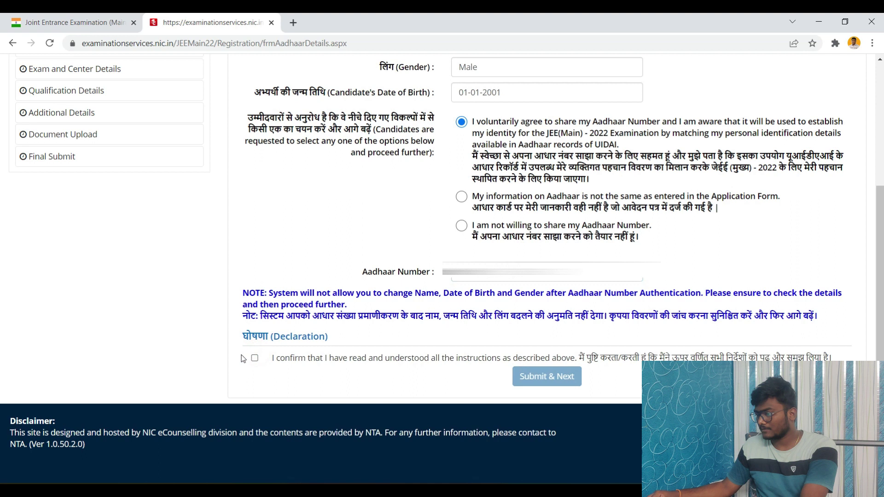
left_click(256, 357)
left_click(540, 383)
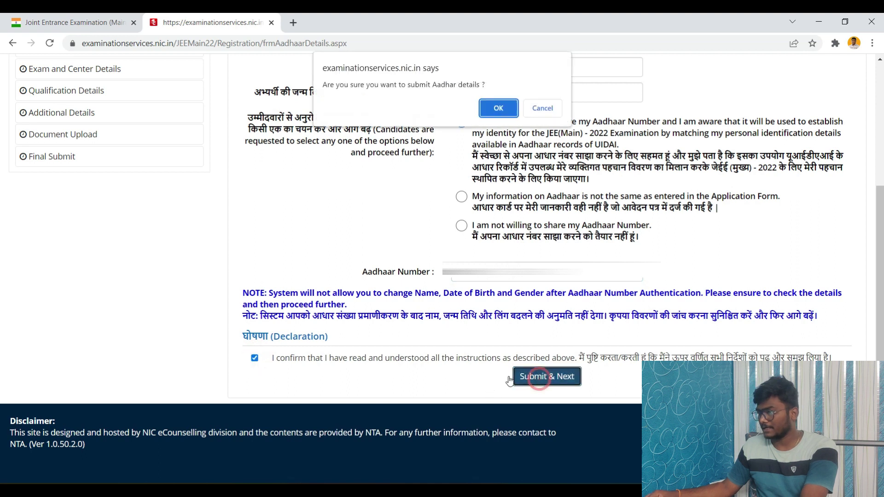
key("Return")
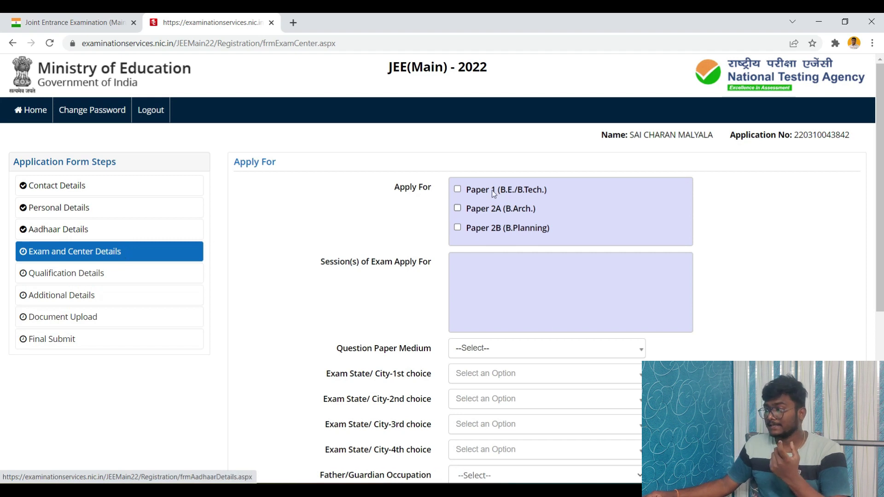
Step: Apply for Paper 1 (B.E./B.Tech.) only, with English as question paper medium
left_click(459, 190)
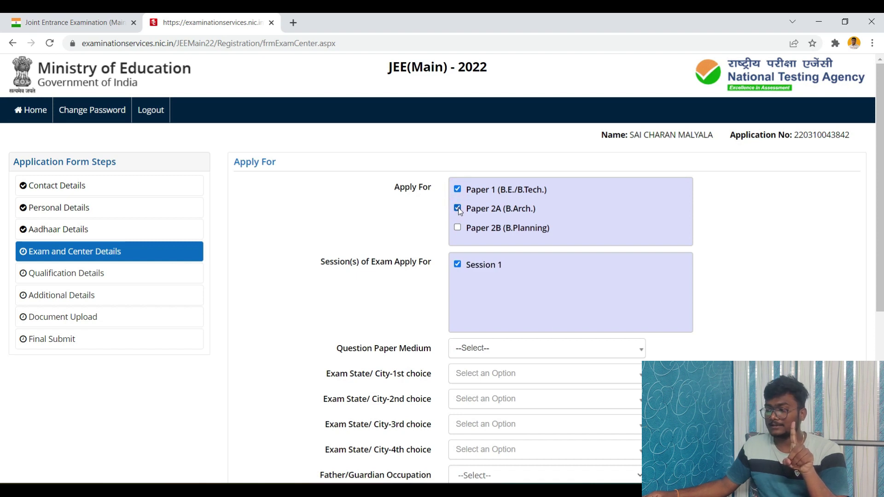
left_click(458, 208)
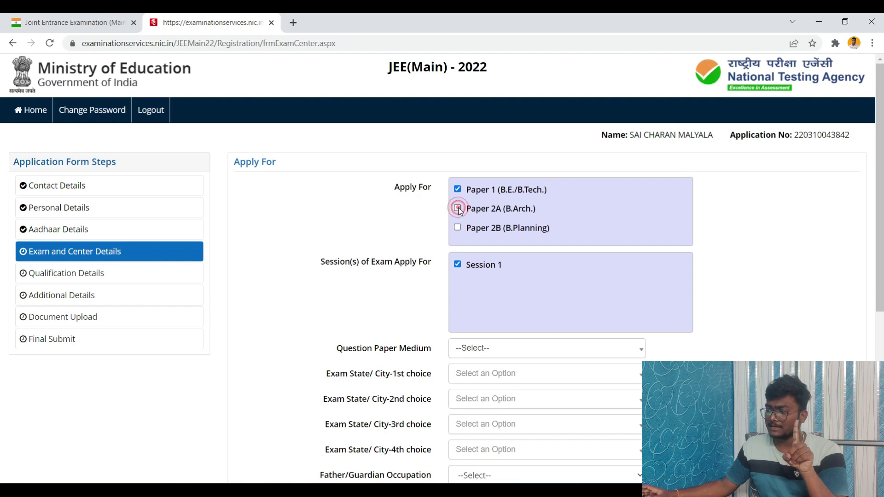
scroll(496, 104, "down", 4)
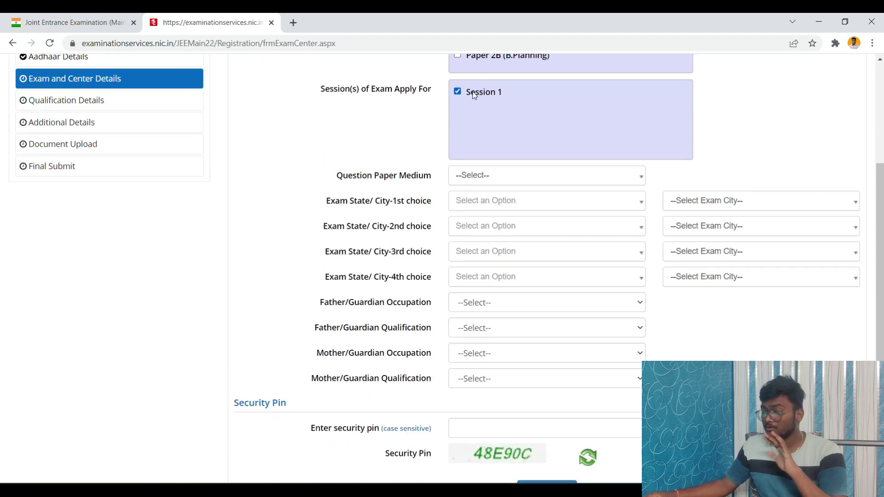
scroll(488, 138, "down", 1)
left_click(488, 119)
left_click(466, 170)
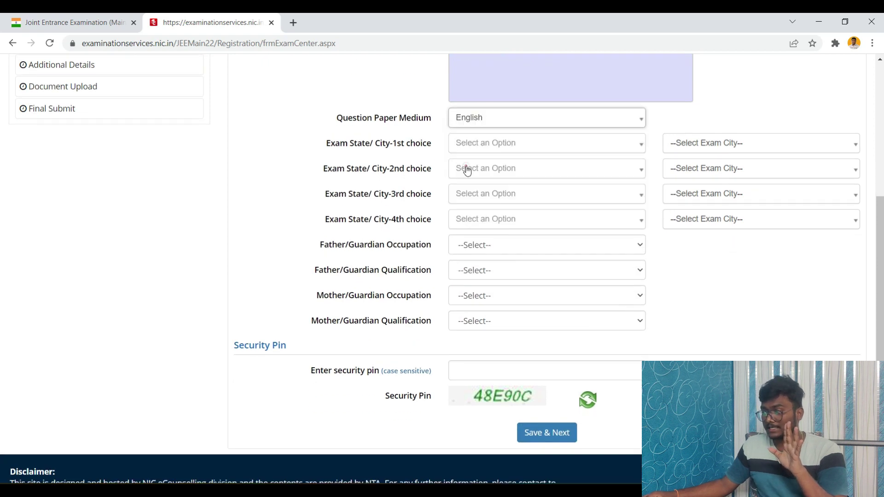
Step: Set TELANGANA and KARIMNAGAR as the first-choice exam state and city
left_click(499, 147)
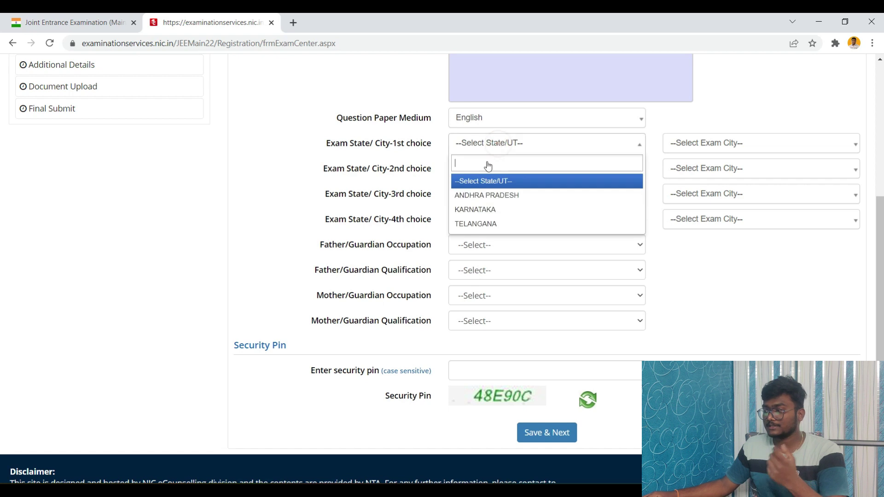
left_click(480, 224)
left_click(725, 148)
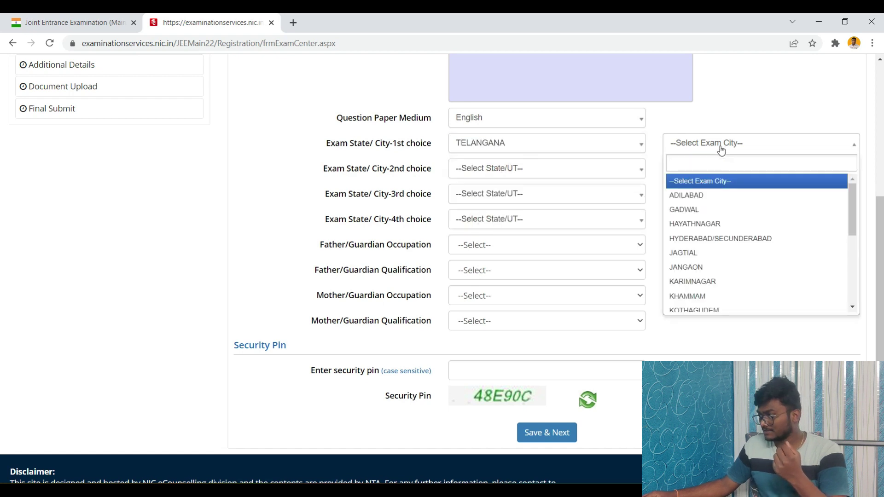
left_click(704, 282)
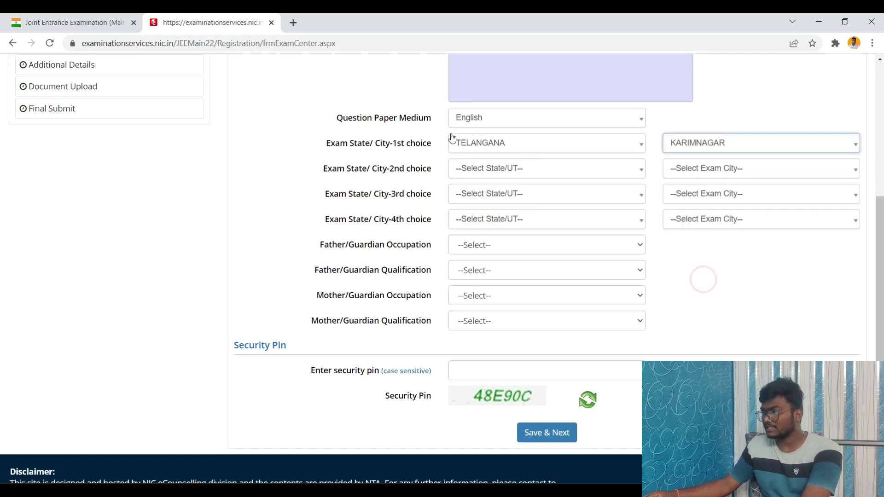
left_click(508, 168)
Step: Set father BUSINESS/POST GRADUATE, mother OTHERS (INCLUDING HOUSE WIFE)/MATRICULATE, then save with the security pin
left_click(520, 246)
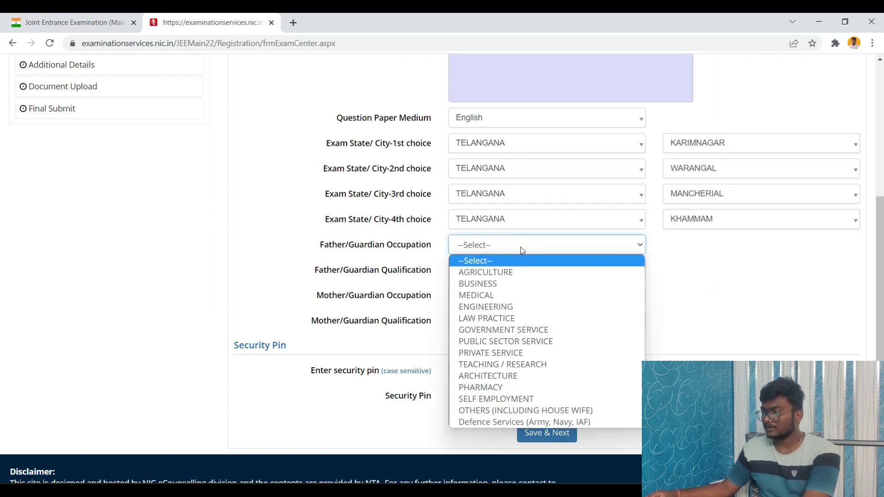
left_click(503, 284)
left_click(492, 271)
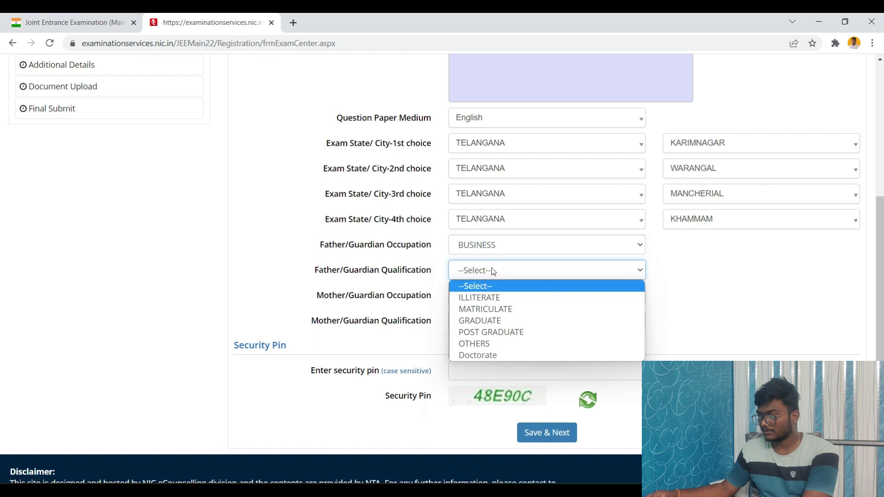
left_click(487, 335)
left_click(494, 298)
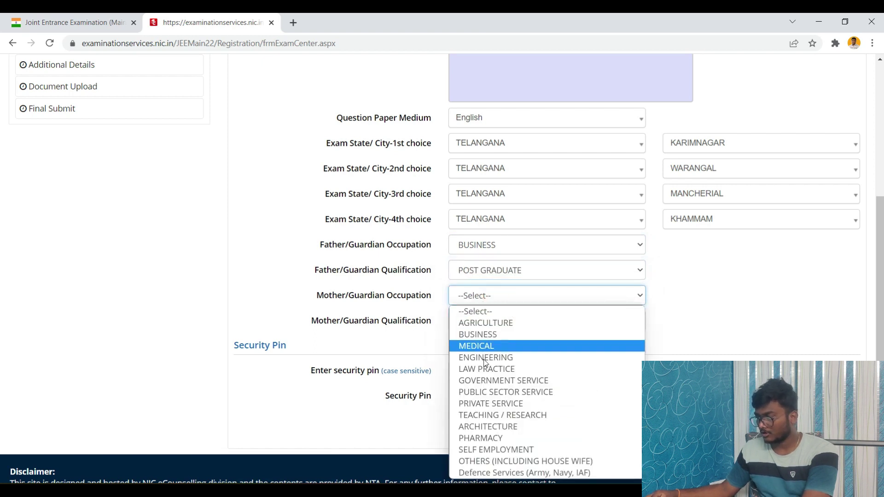
left_click(496, 461)
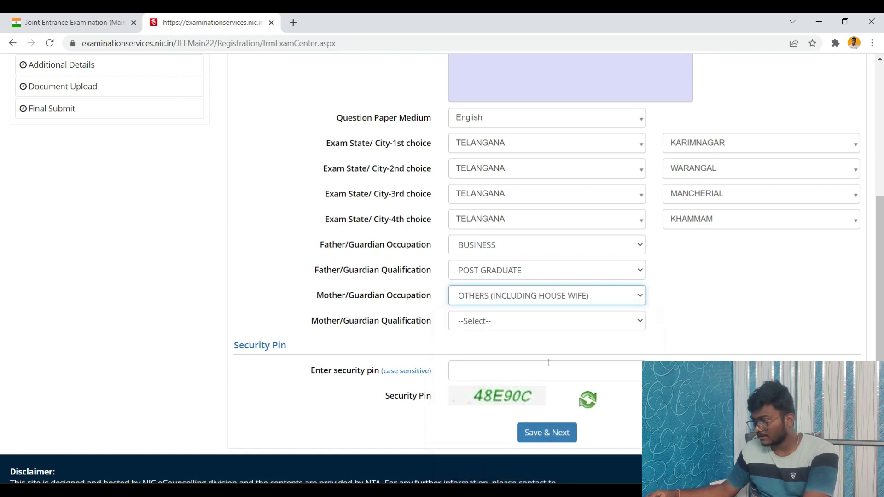
left_click(523, 322)
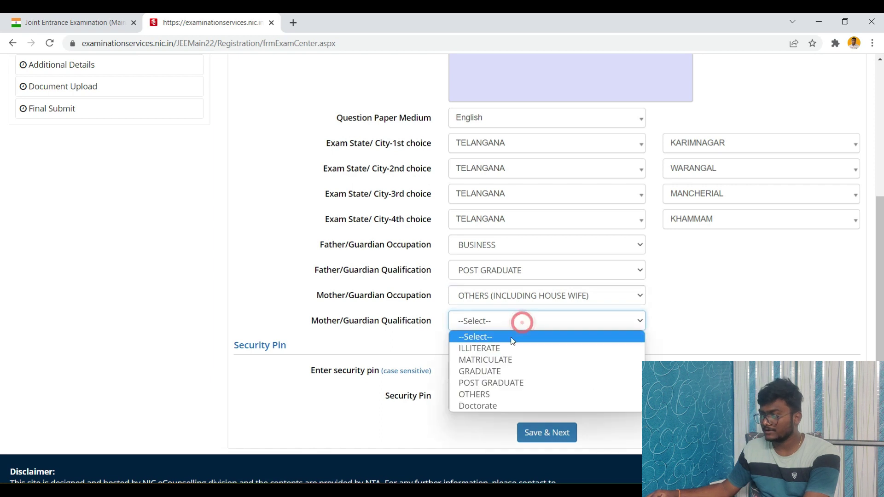
left_click(506, 360)
scroll(506, 360, "down", 1)
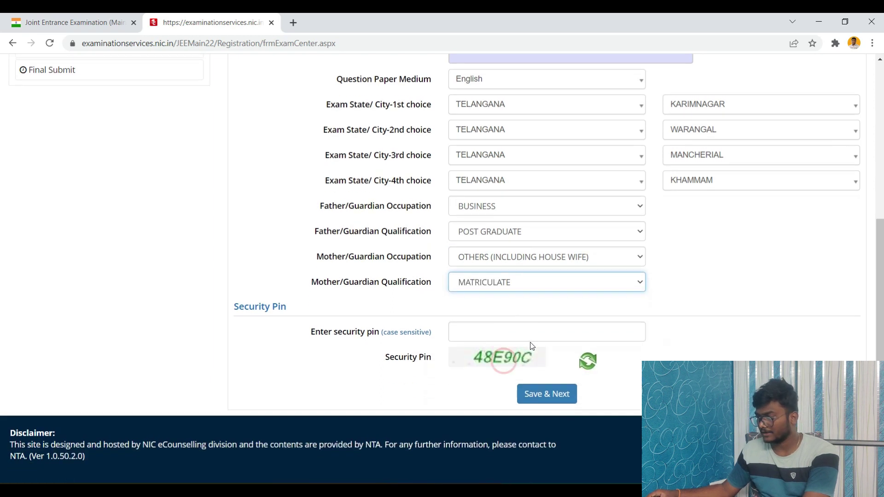
left_click(507, 321)
type("48E90C")
left_click(543, 385)
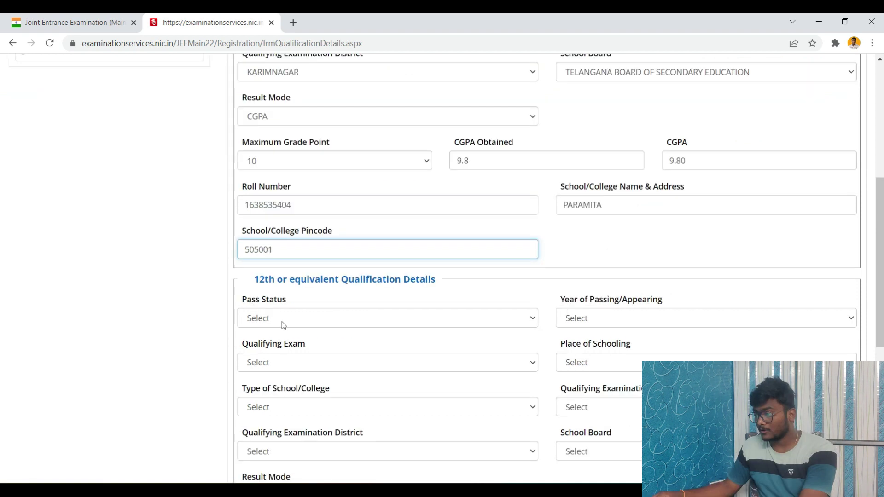
Step: Mark the 12th exam status as Passed with 2020 as the year of passing
scroll(282, 326, "down", 2)
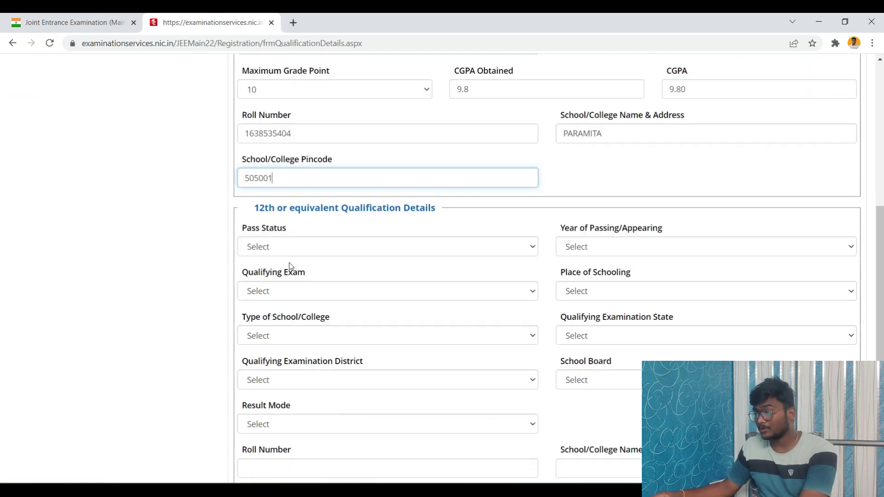
scroll(289, 262, "down", 1)
left_click(286, 203)
left_click(261, 233)
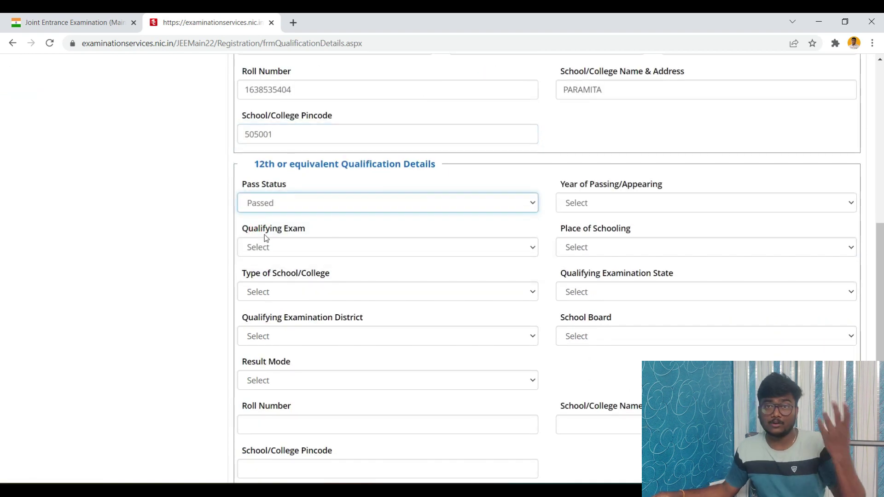
left_click(281, 230)
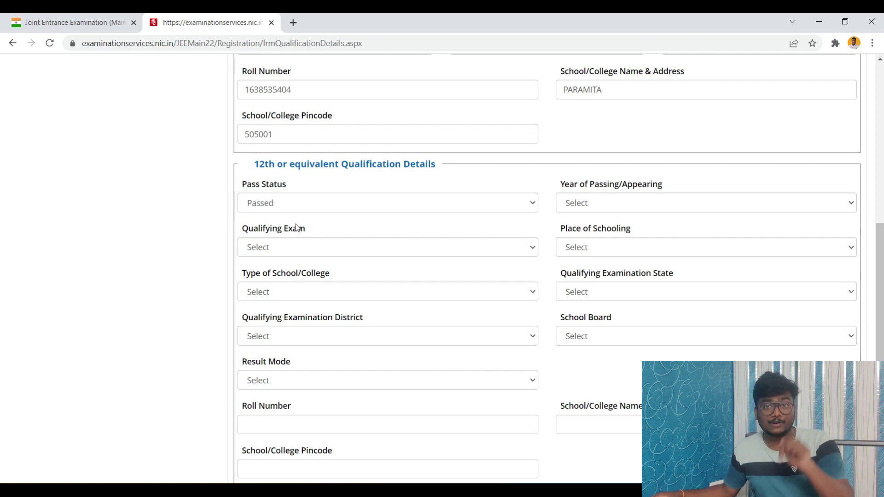
left_click(302, 203)
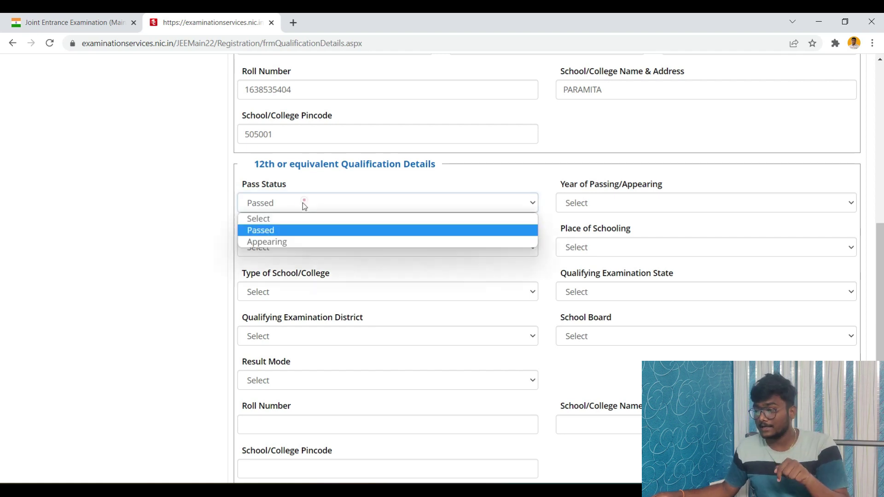
left_click(289, 230)
left_click(621, 206)
left_click(580, 241)
Step: Choose Intermediate as the qualifying exam, enter the security pin, and save the qualification details
left_click(346, 250)
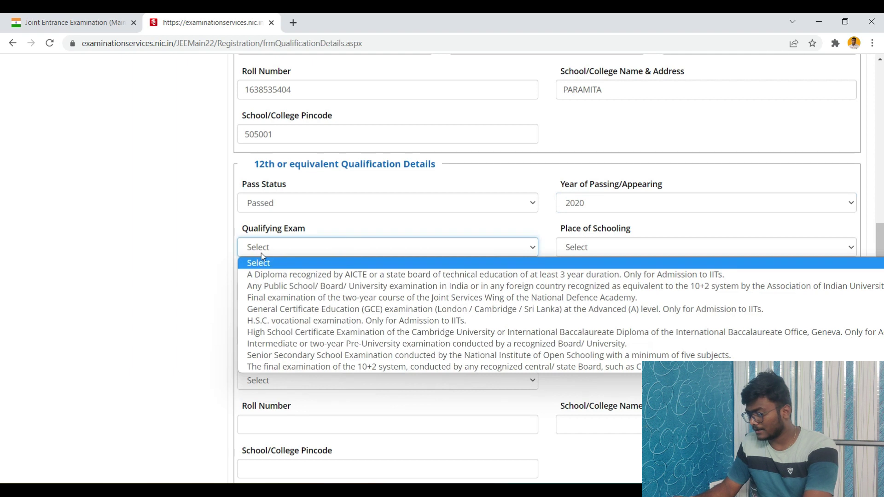
left_click(281, 346)
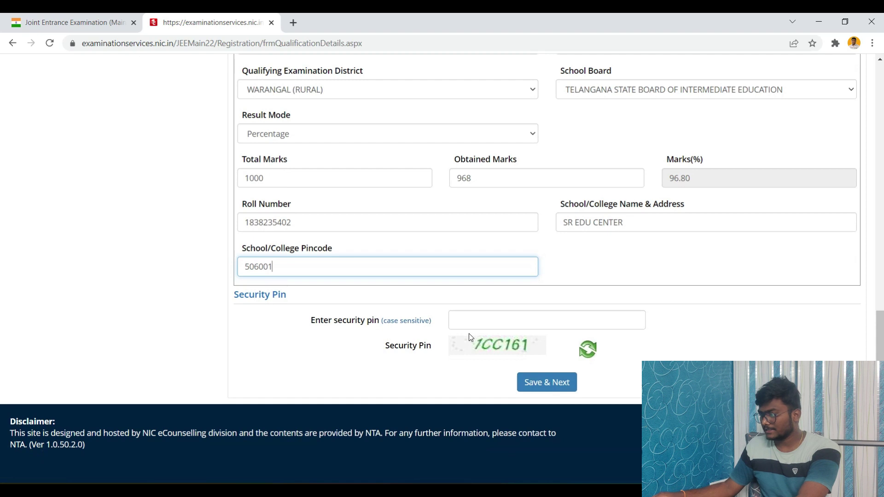
left_click(479, 325)
type("1")
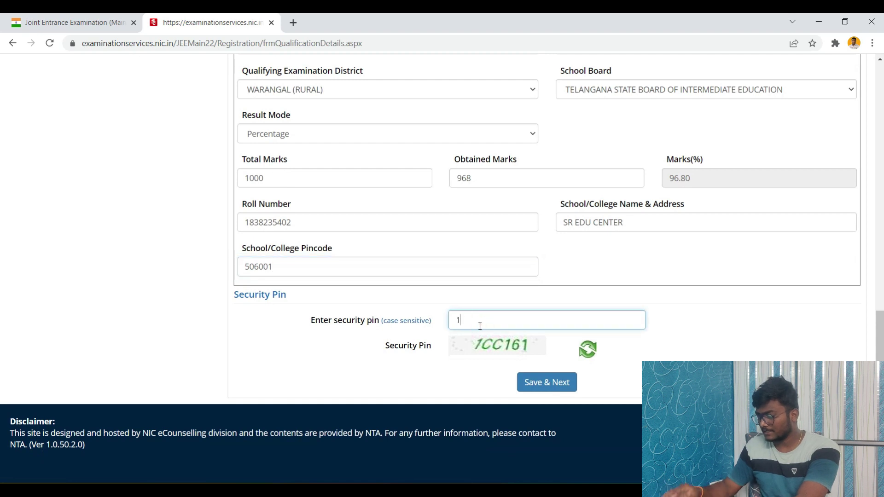
type("CC161")
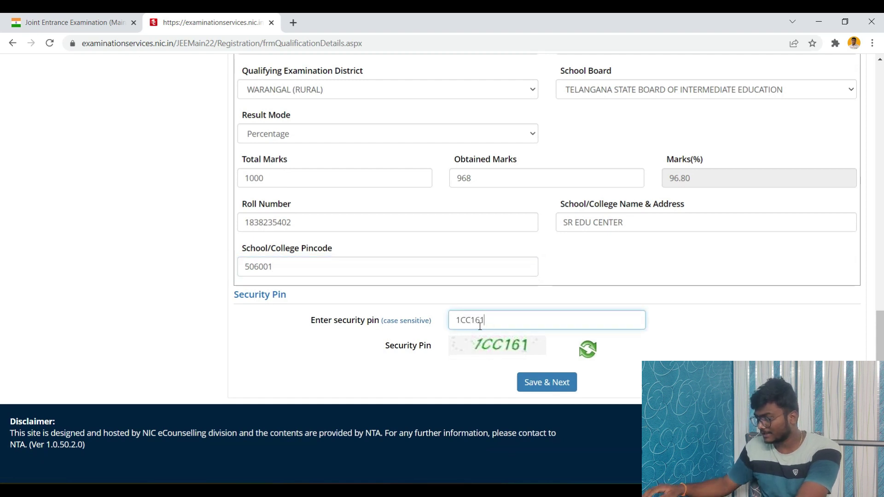
left_click(547, 380)
left_click(423, 291)
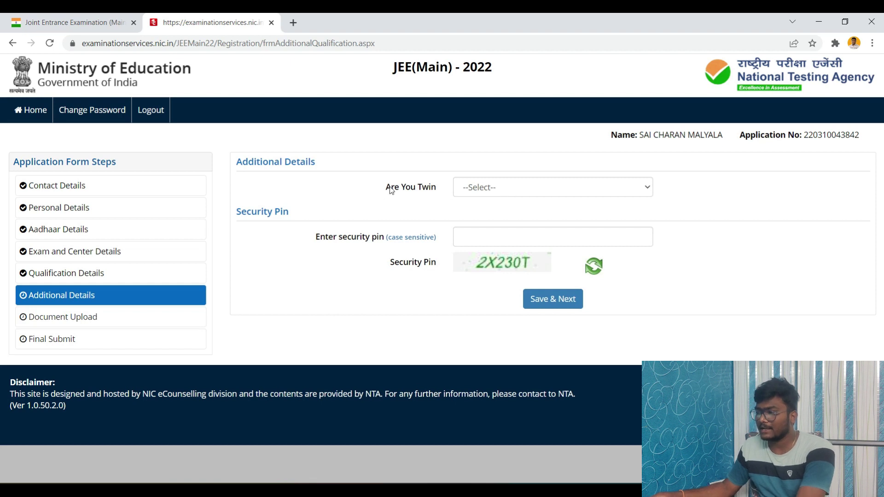
Step: Answer No to Are You Twin and save the Additional Details with confirmation
left_click(525, 189)
left_click(480, 225)
left_click(501, 236)
left_click(554, 298)
left_click(427, 293)
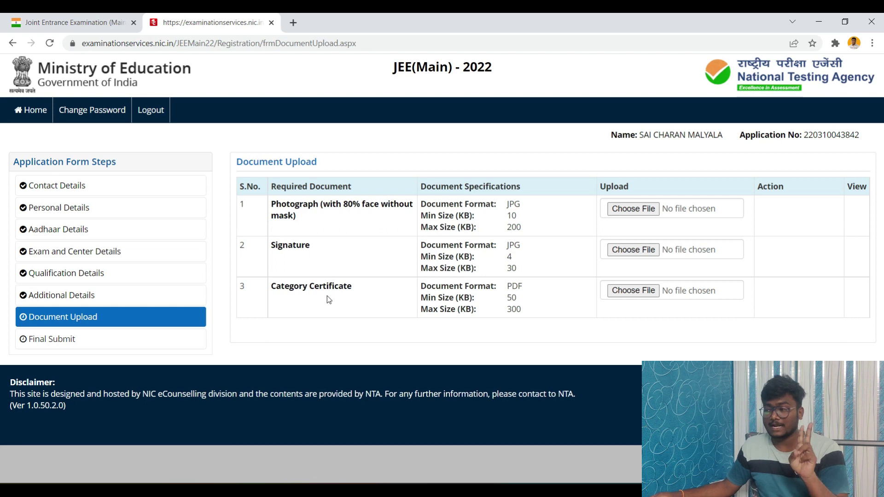
Step: Attach the photograph, signature image and category certificate PDF, then upload all three
left_click(635, 208)
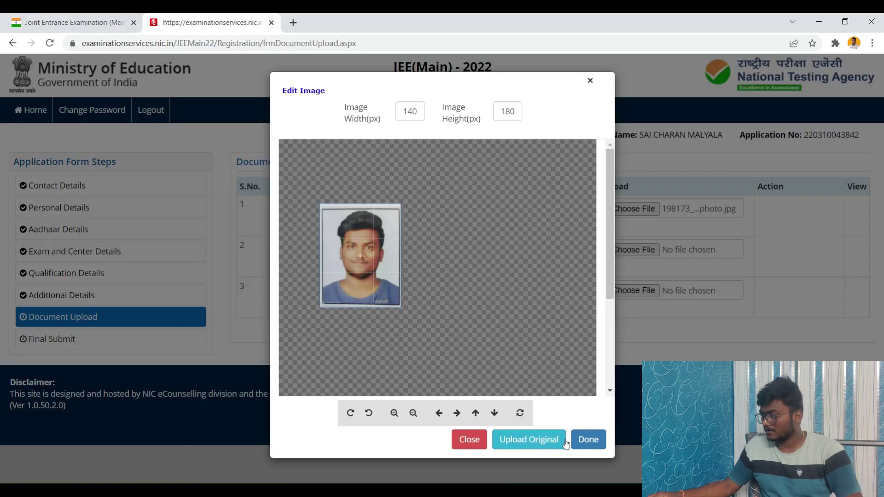
left_click(588, 440)
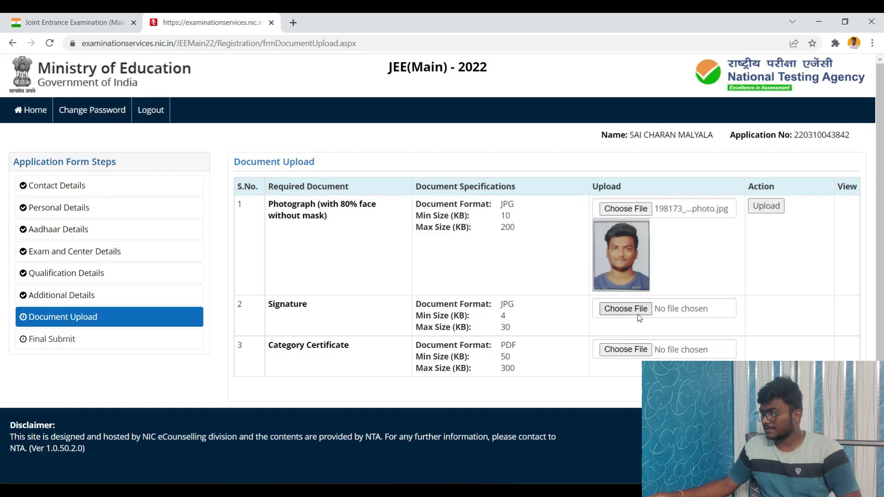
left_click(625, 309)
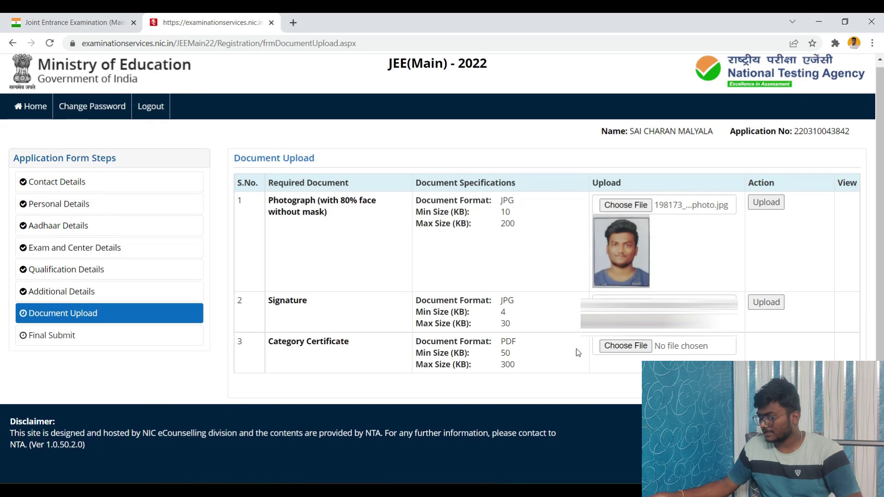
left_click(633, 350)
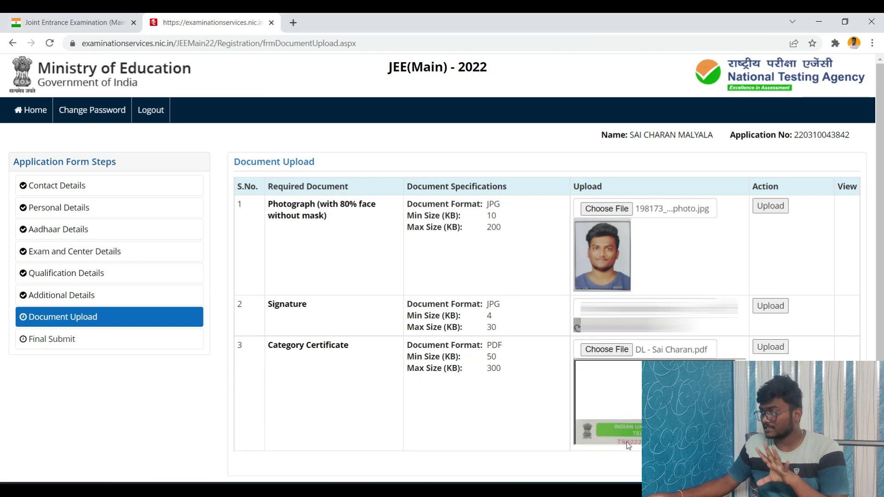
left_click(786, 208)
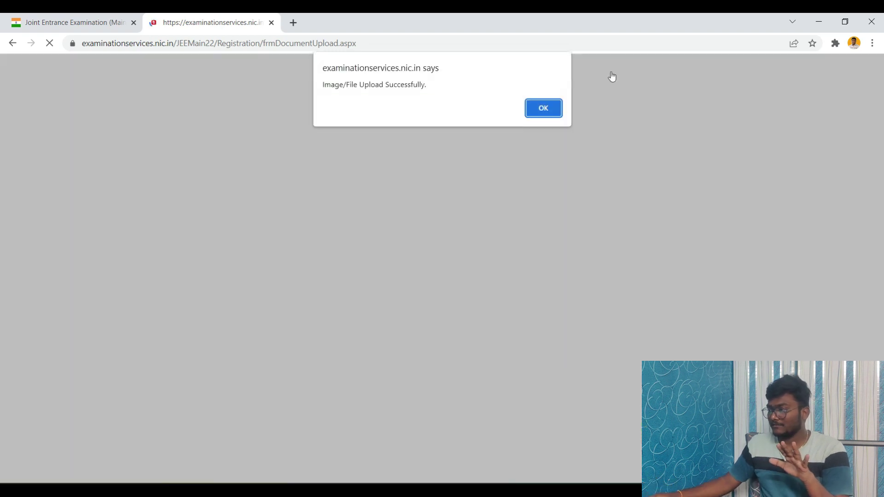
left_click(548, 110)
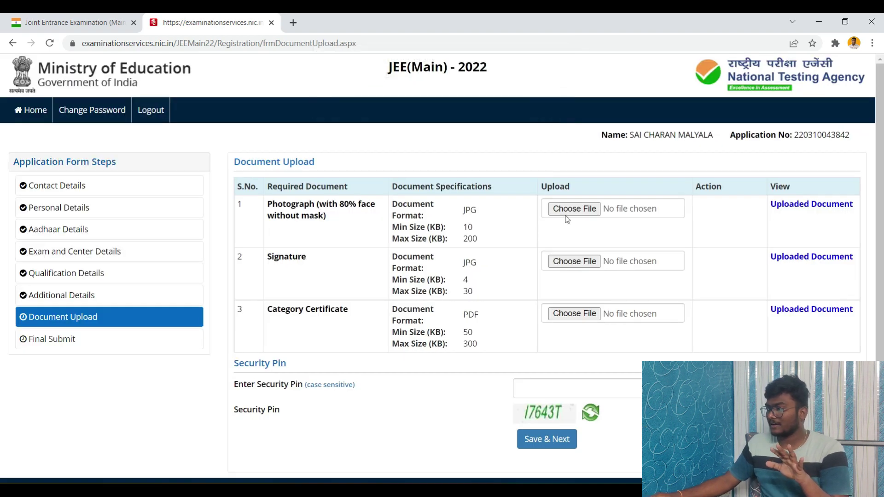
Step: Preview the uploaded photograph, then save and confirm the Document Upload step
left_click(813, 204)
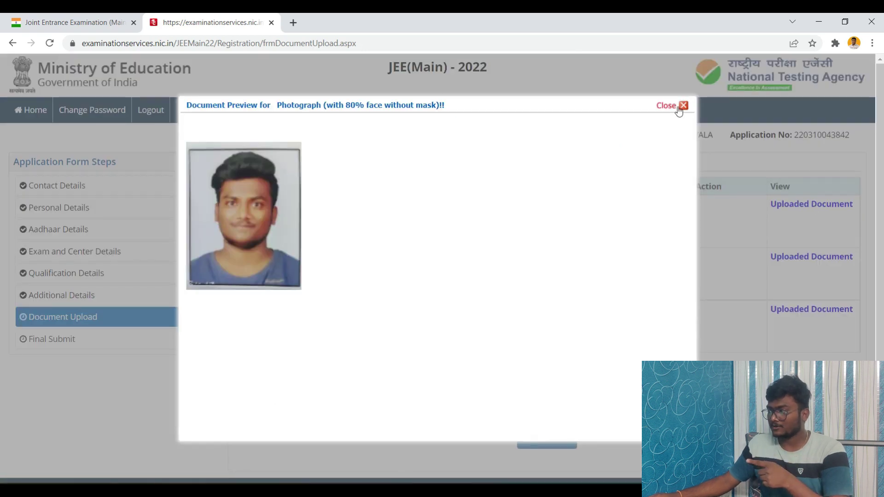
left_click(678, 108)
left_click(532, 439)
left_click(424, 291)
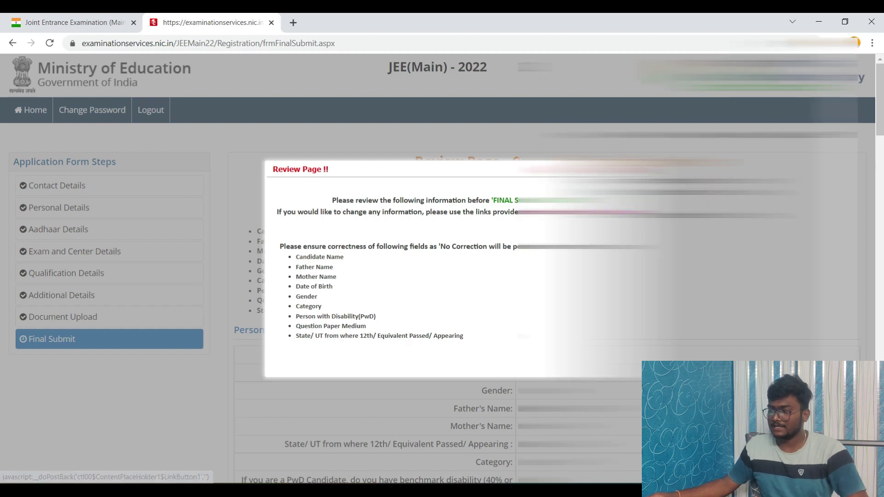
Step: Dismiss the review notice and tick every checklist particular as verified
left_click(583, 170)
scroll(547, 267, "down", 6)
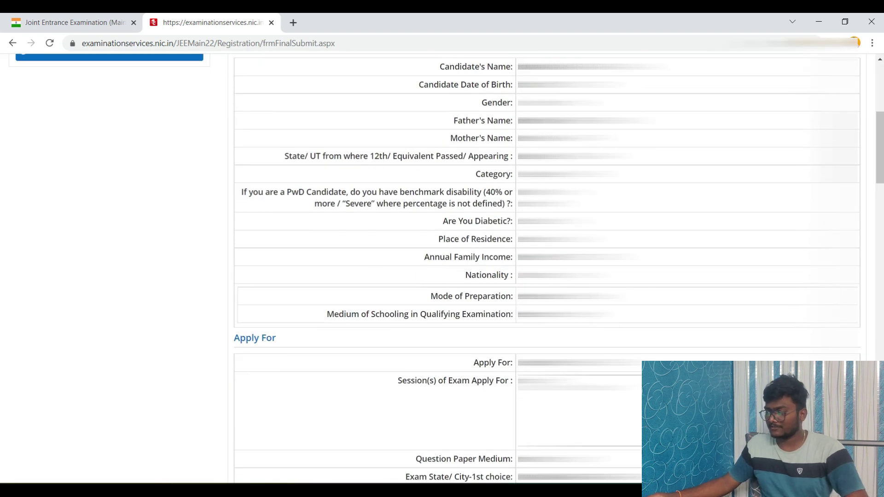
scroll(499, 402, "down", 20)
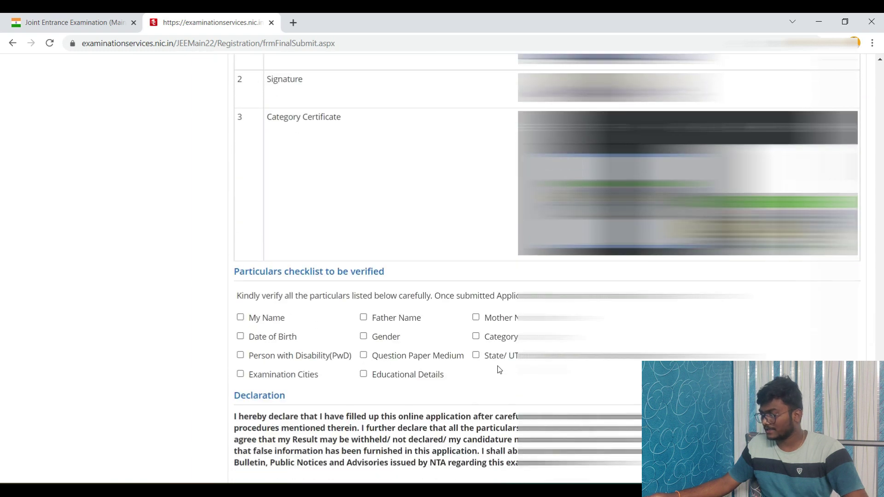
scroll(499, 370, "down", 3)
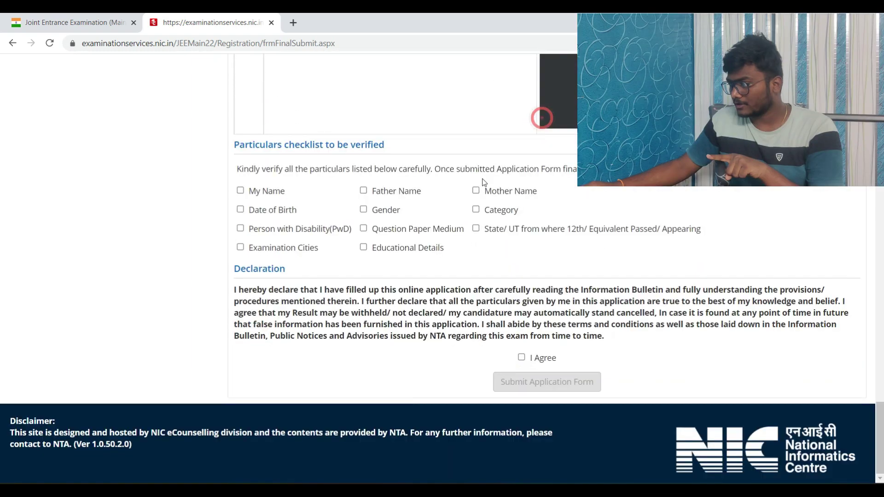
left_click(475, 191)
left_click(476, 210)
left_click(475, 228)
left_click(363, 190)
left_click(363, 210)
left_click(363, 229)
left_click(241, 191)
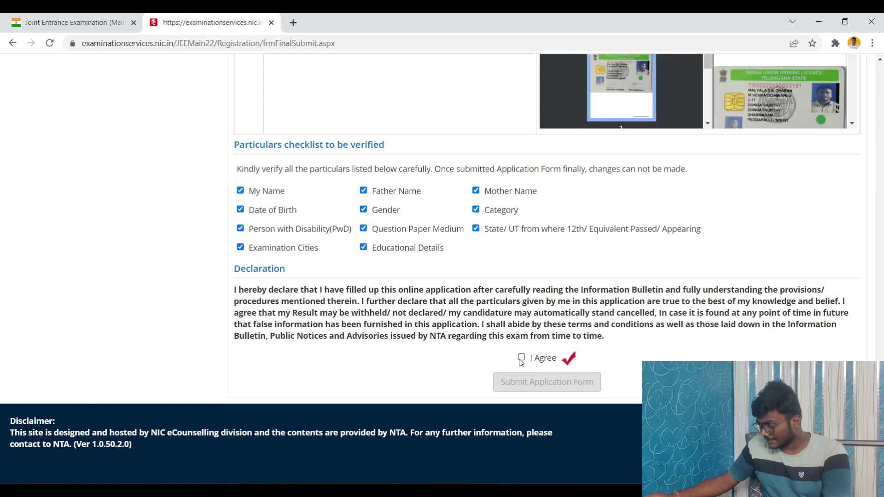
Step: Agree to the declaration and submit the application form, confirming with Yes
left_click(521, 357)
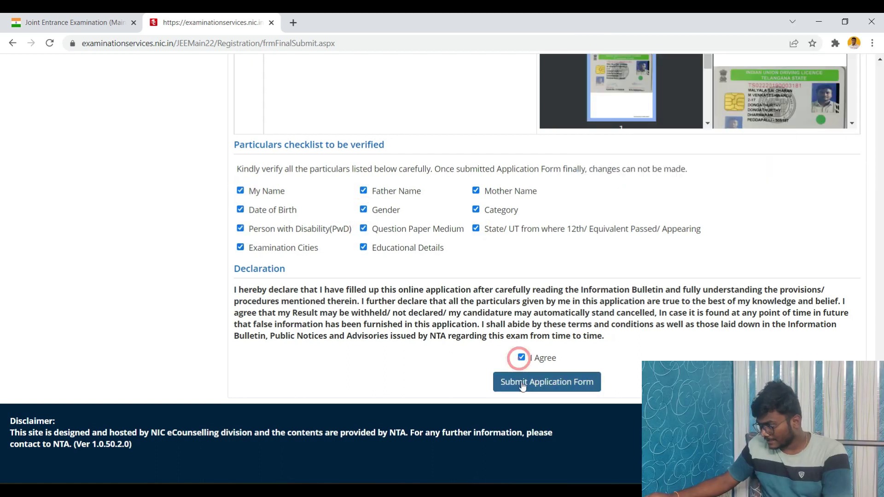
left_click(522, 385)
left_click(420, 290)
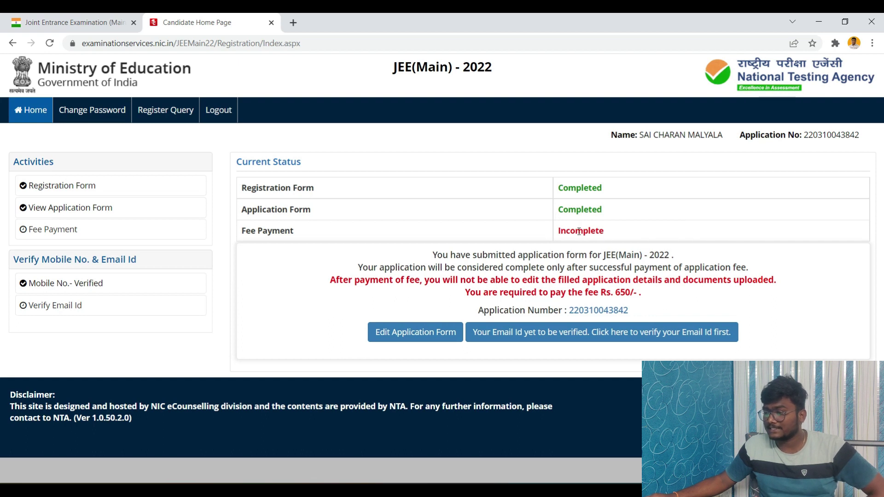
Step: Select Online Payment as the fee mode and proceed to the 650/- Fee Payment System page
left_click(43, 236)
left_click(412, 236)
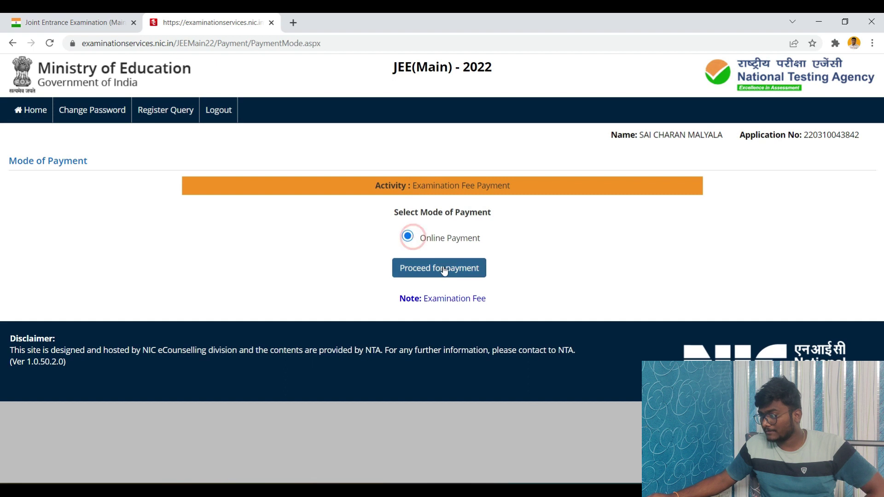
left_click(445, 270)
left_click(501, 110)
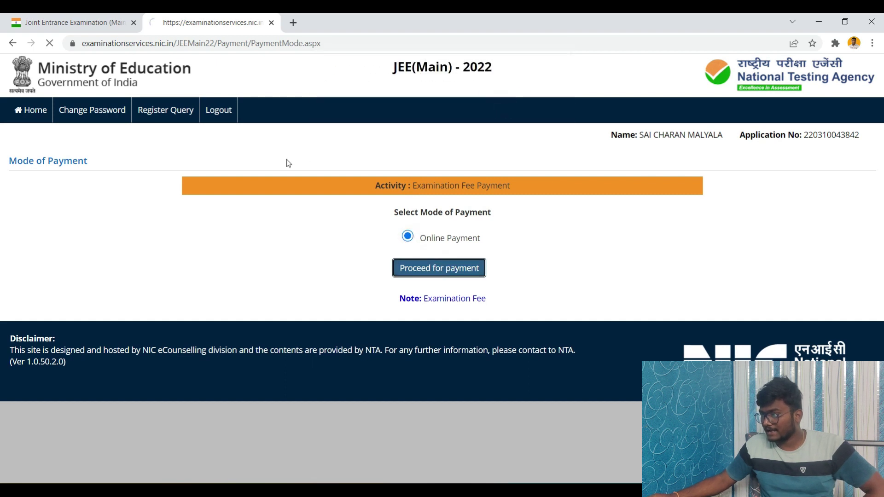
scroll(324, 290, "down", 1)
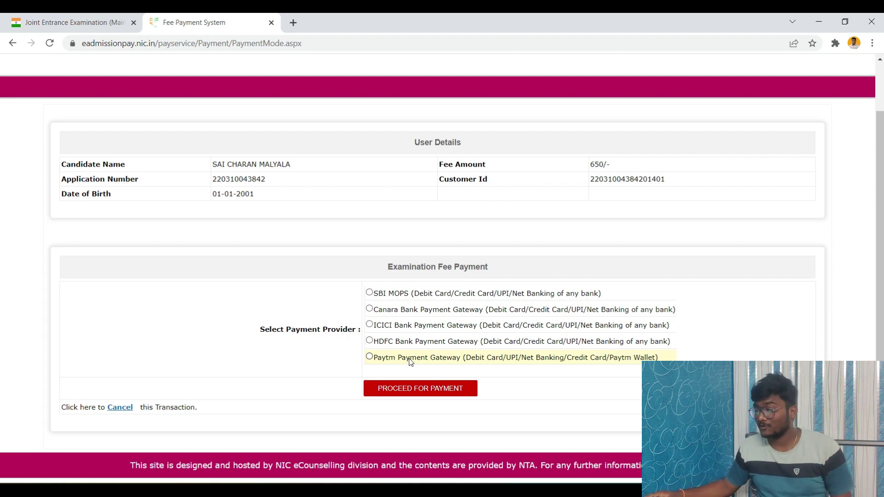
Step: Choose the HDFC Bank Payment Gateway and proceed to the HDFC payment page
left_click(418, 340)
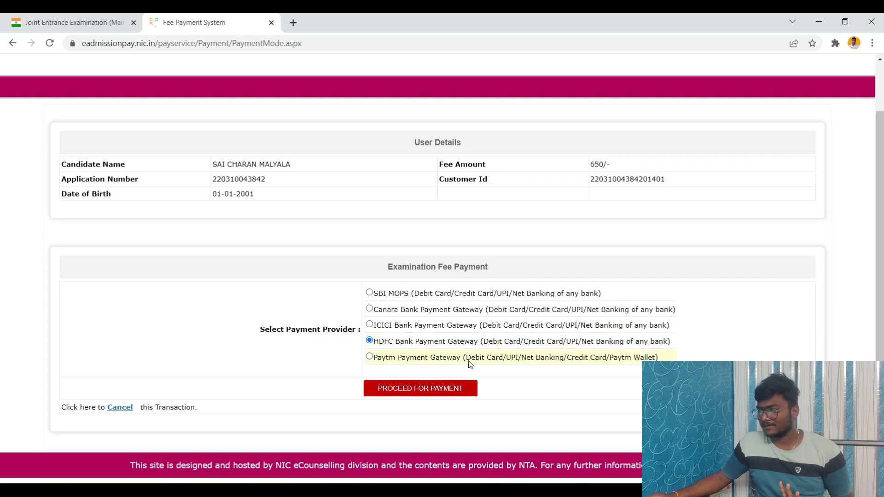
left_click(440, 396)
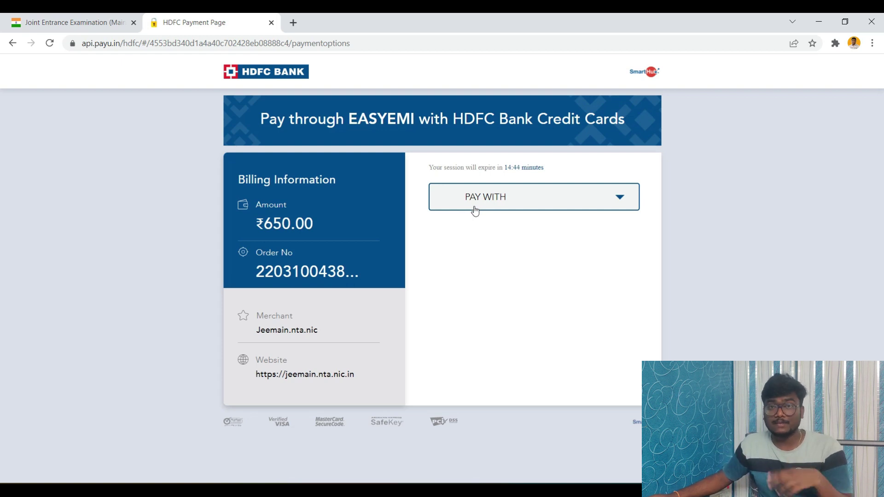
Step: Pay the ₹650.00 fee via Net Banking with State Bank of India and proceed
left_click(498, 200)
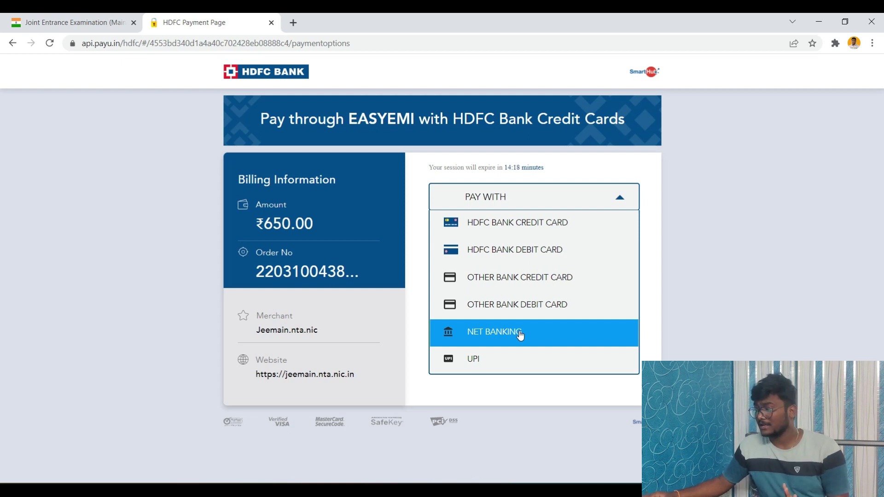
left_click(520, 332)
scroll(515, 329, "down", 4)
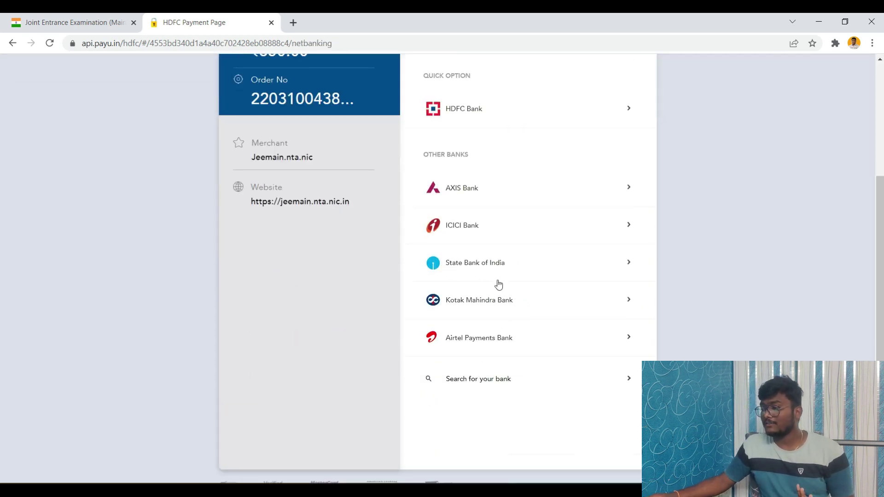
scroll(505, 266, "up", 3)
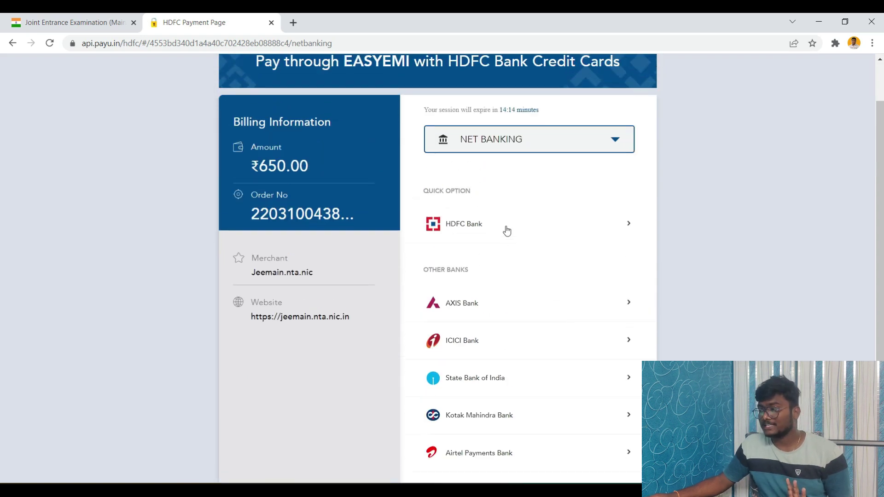
scroll(504, 329, "down", 3)
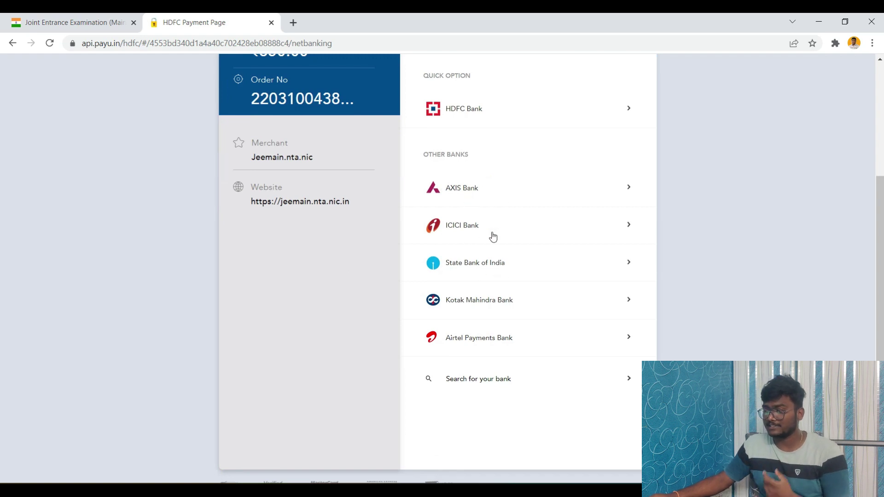
left_click(495, 262)
left_click(598, 295)
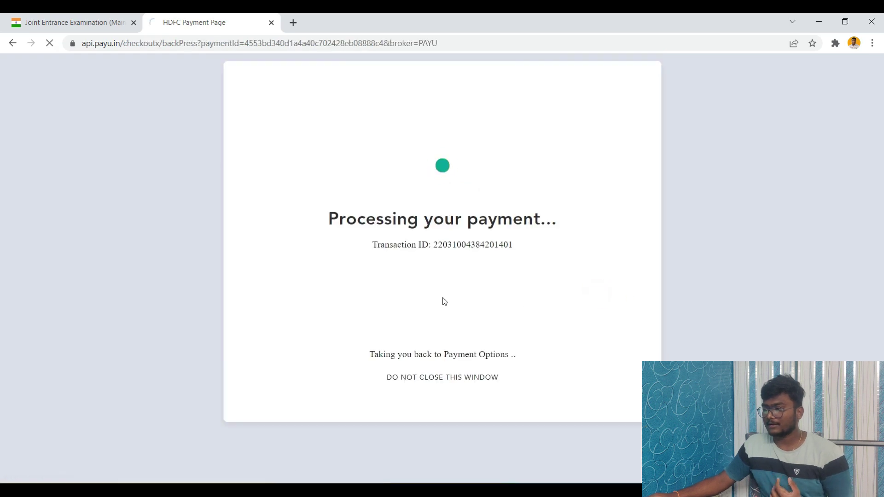